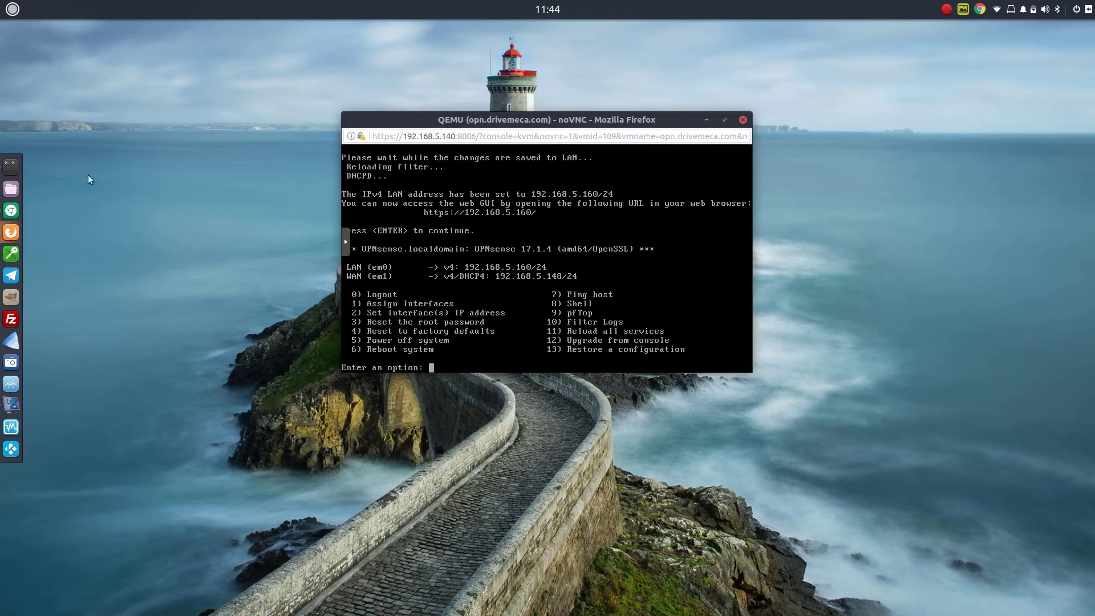
pyautogui.click(12, 234)
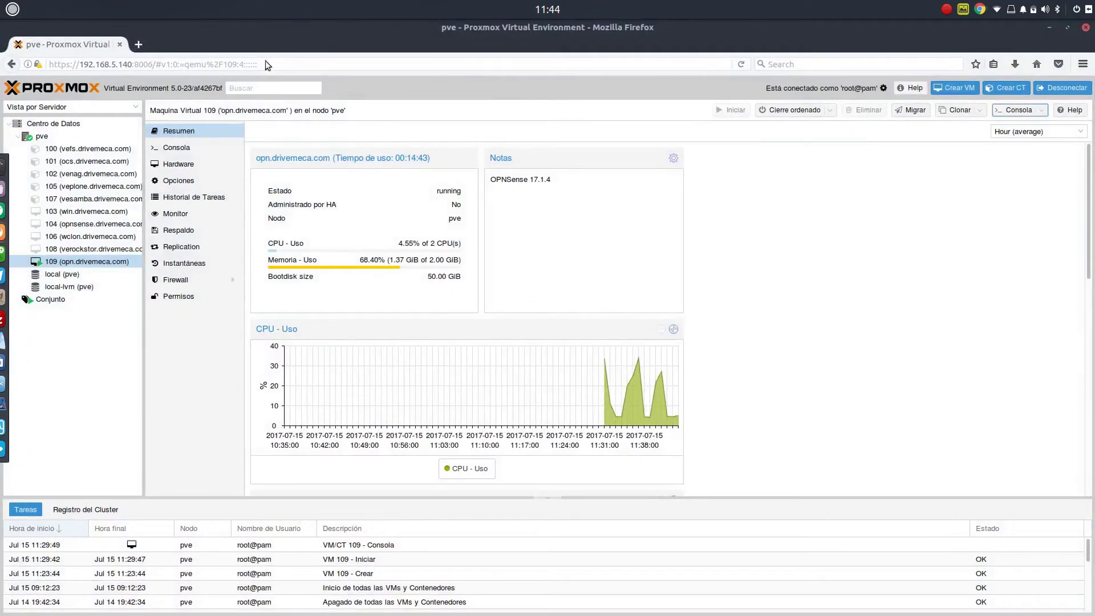
pyautogui.click(138, 44)
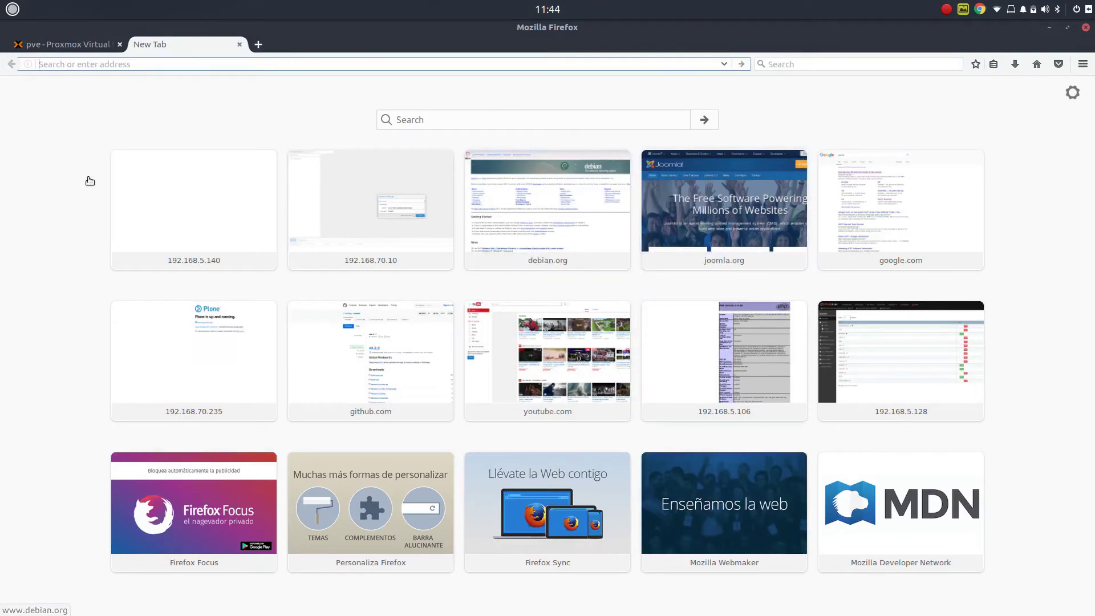
pyautogui.write('http')
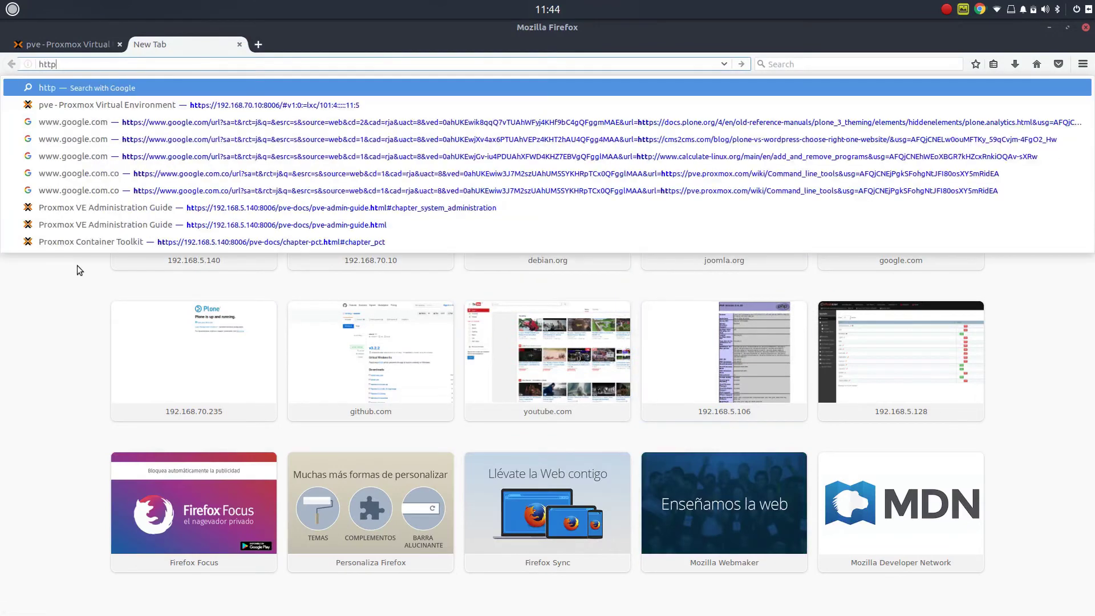
pyautogui.write('s://')
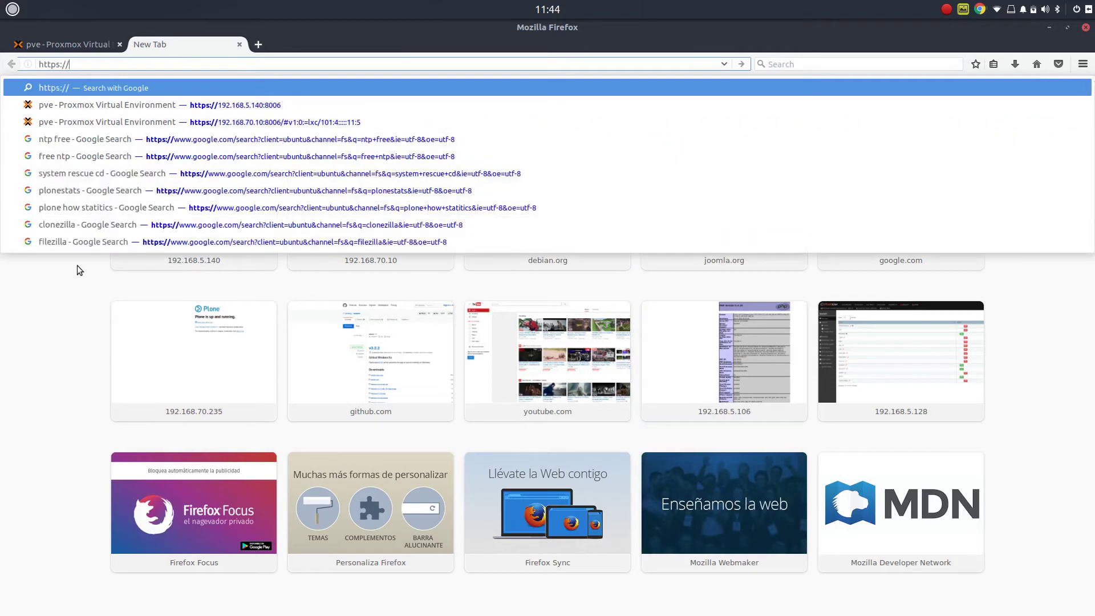
pyautogui.write('192.168')
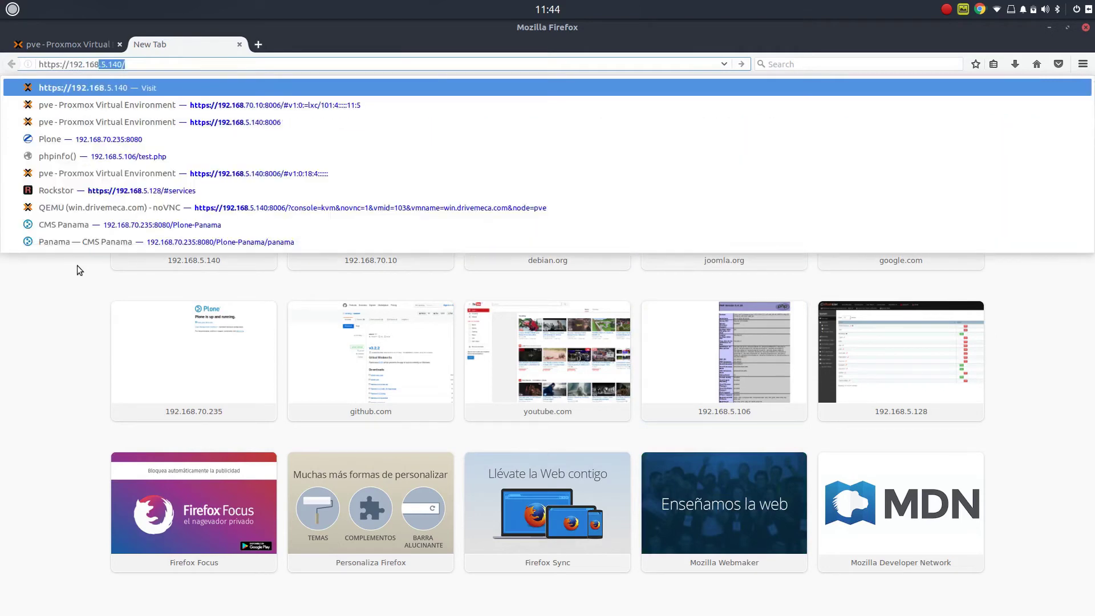
pyautogui.write('.5.160')
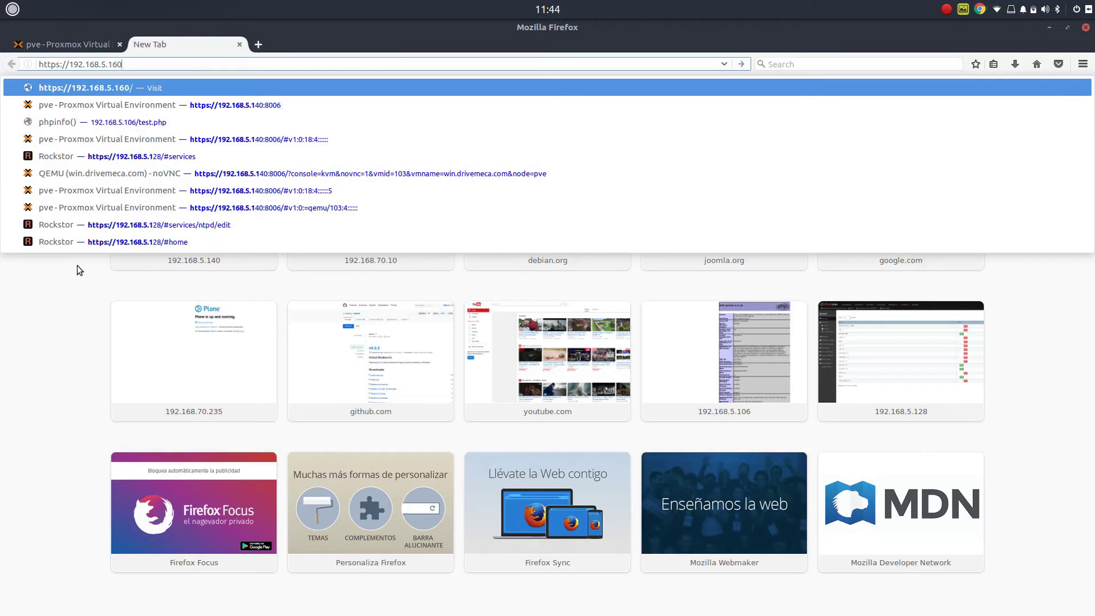
pyautogui.press('Return')
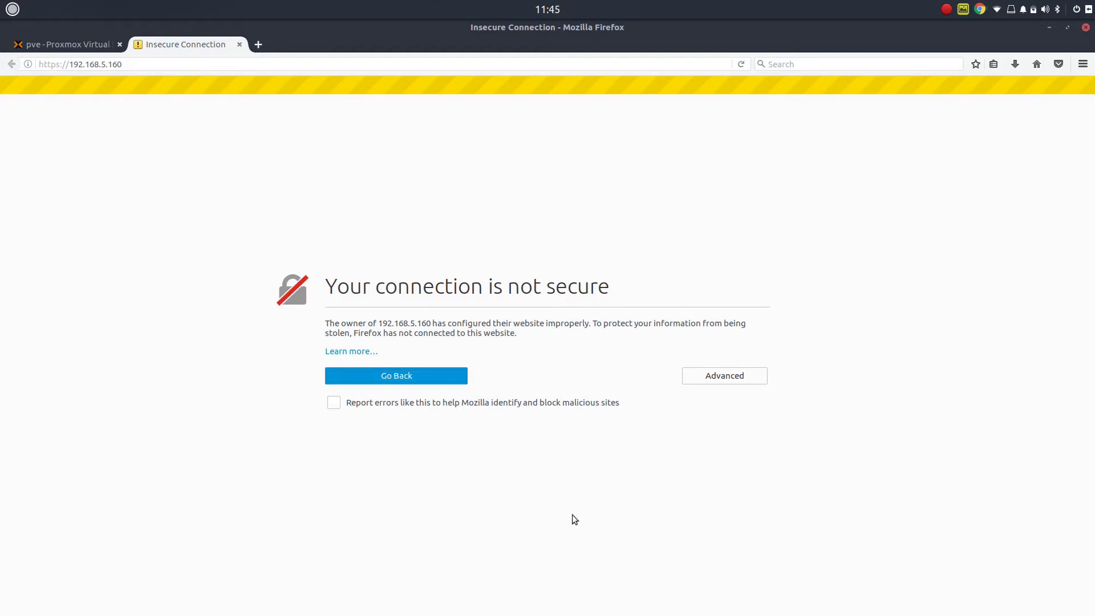
pyautogui.click(717, 381)
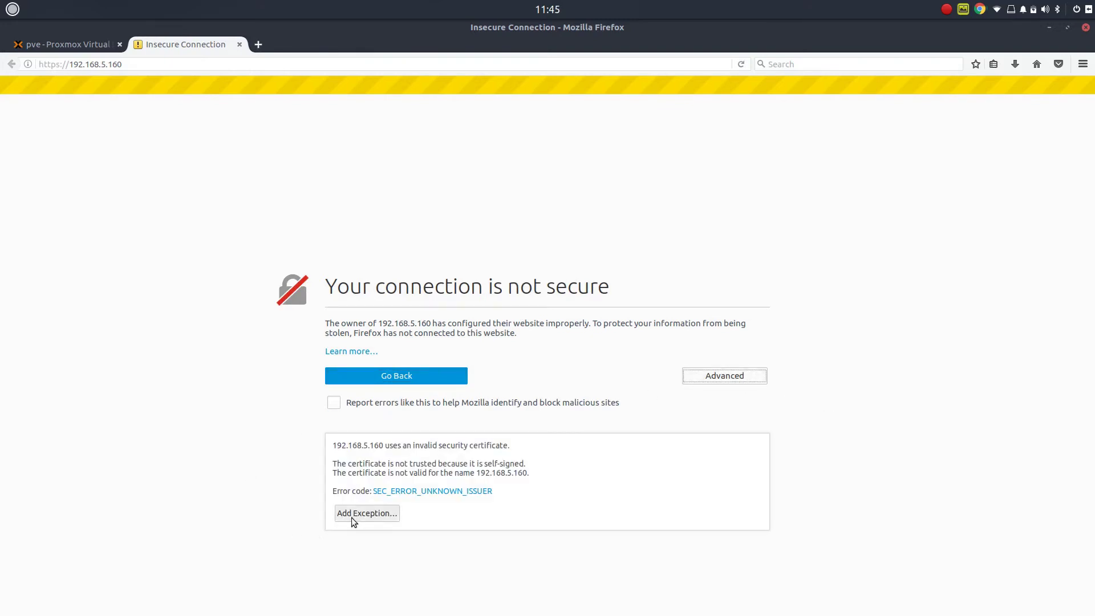
pyautogui.click(352, 518)
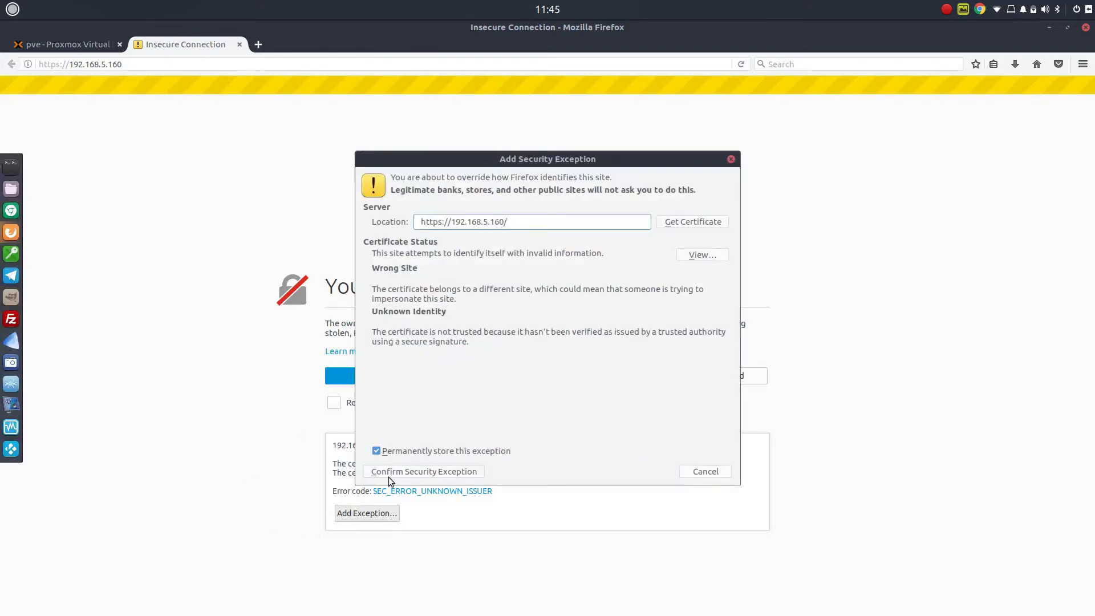
pyautogui.click(420, 472)
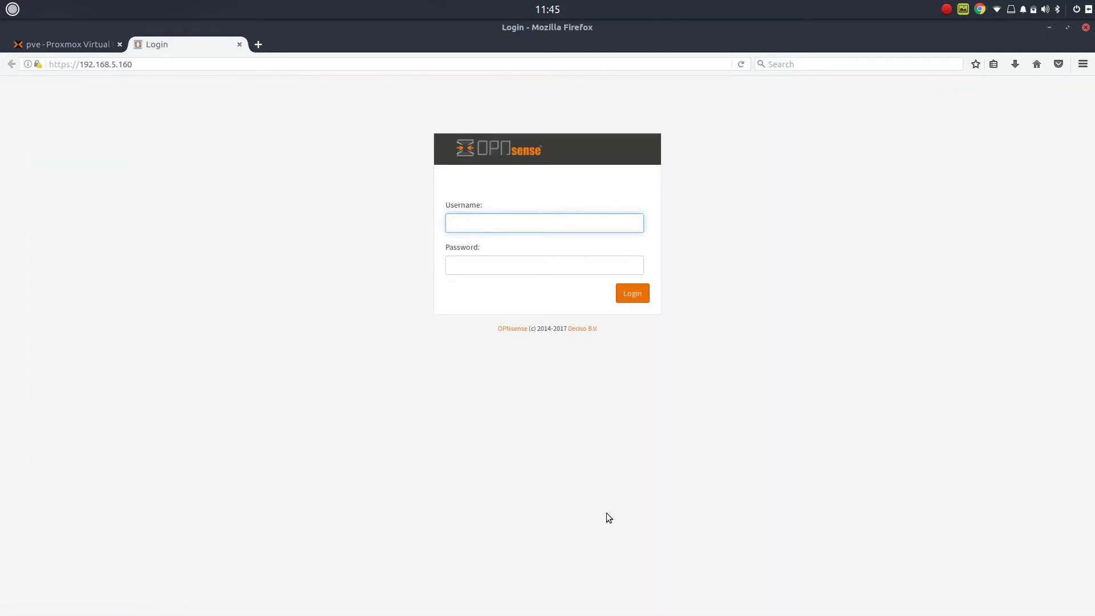
# - Log in as root with the admin password and decline Firefox's offer to save the login
pyautogui.write('root')
pyautogui.press('Tab')
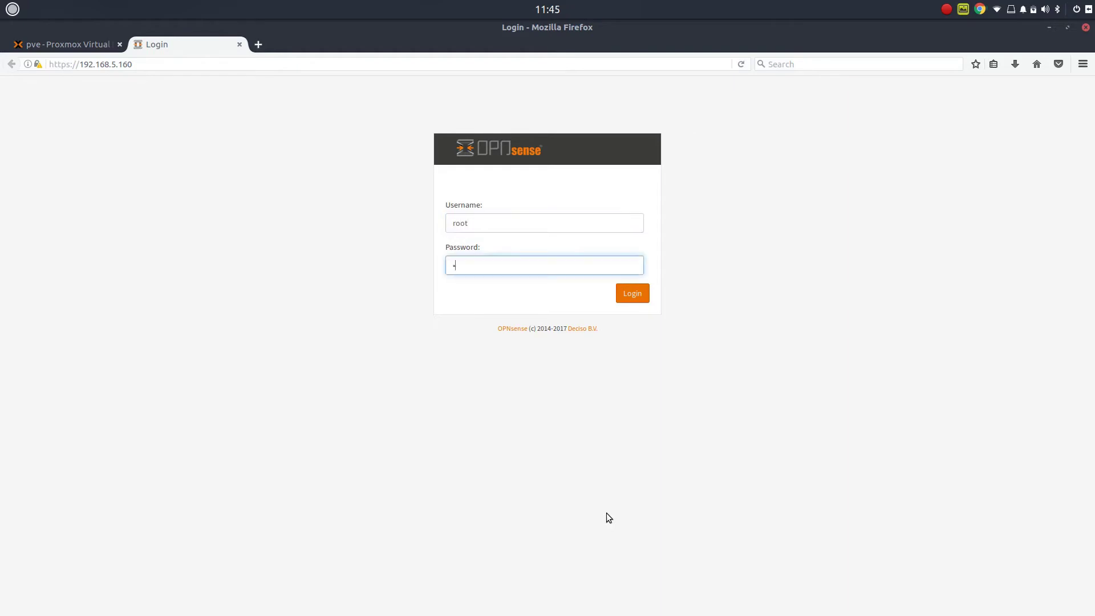
pyautogui.write('opnsense')
pyautogui.press('Return')
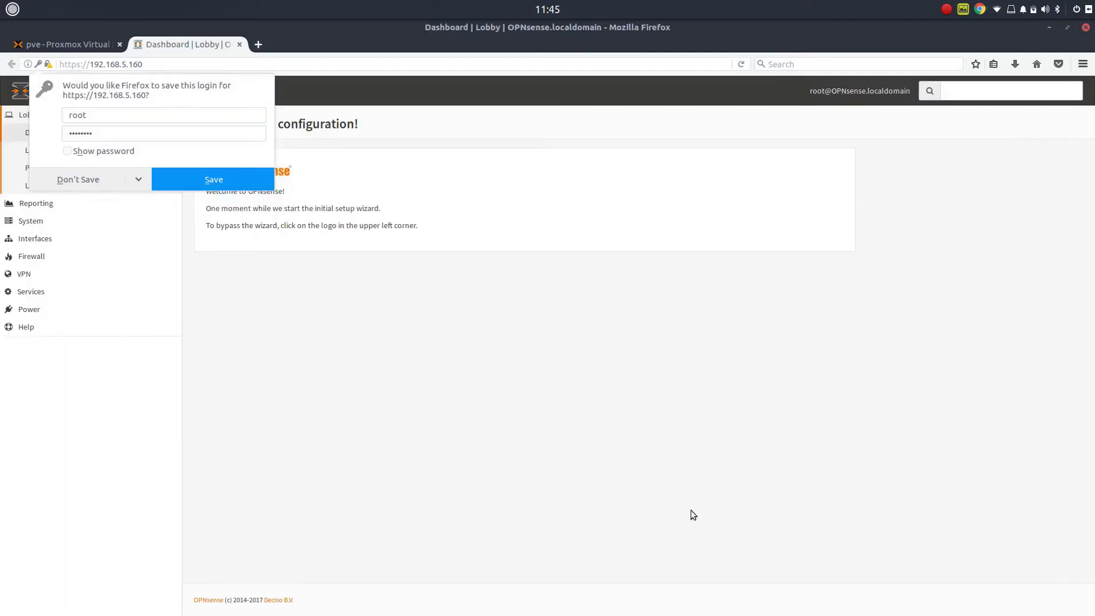
pyautogui.click(1015, 376)
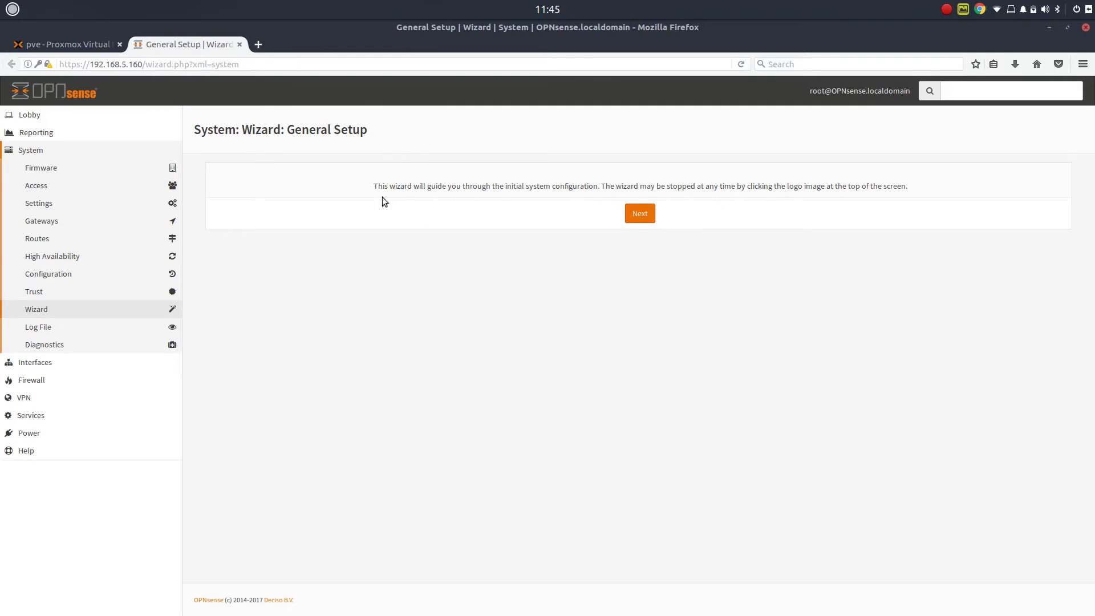
# - On the General Information page, enter hostname opn and domain drivemeca.com
pyautogui.click(646, 222)
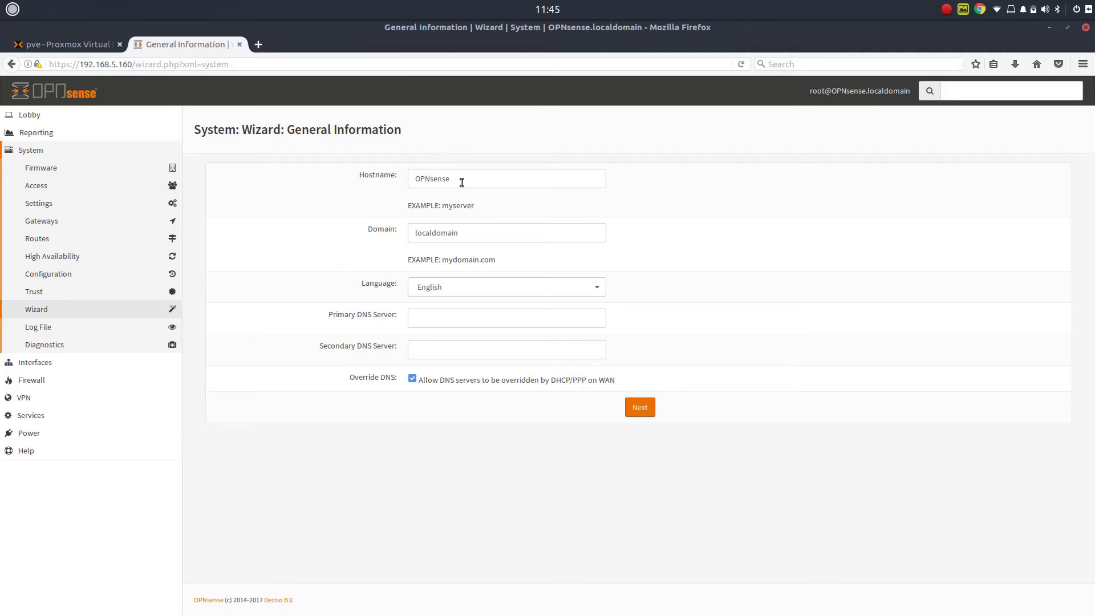
pyautogui.click(355, 182)
pyautogui.write('opn')
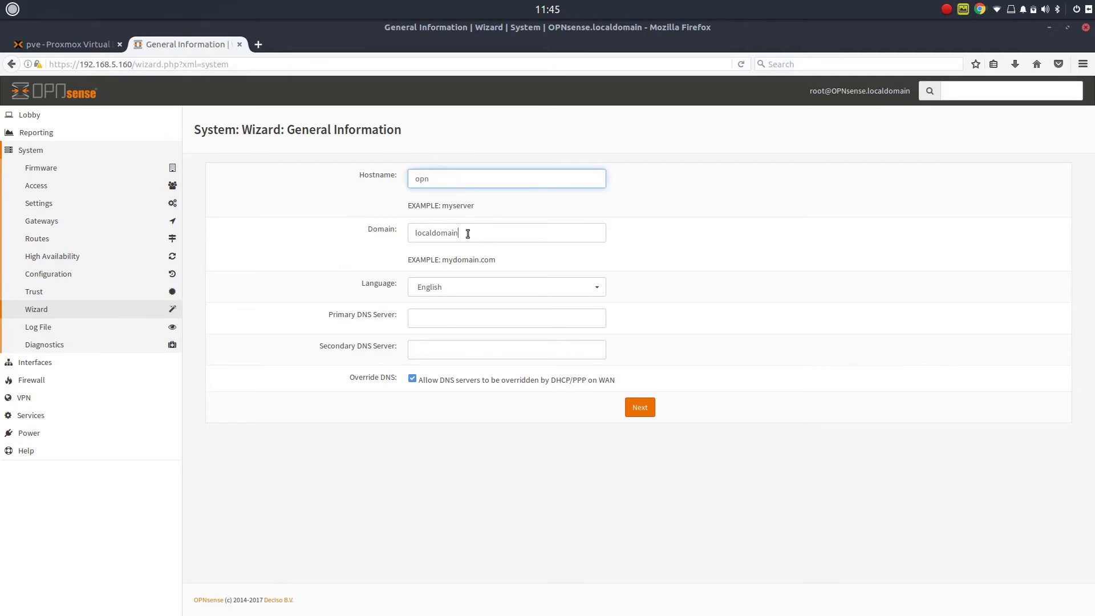
pyautogui.click(396, 235)
pyautogui.write('dri')
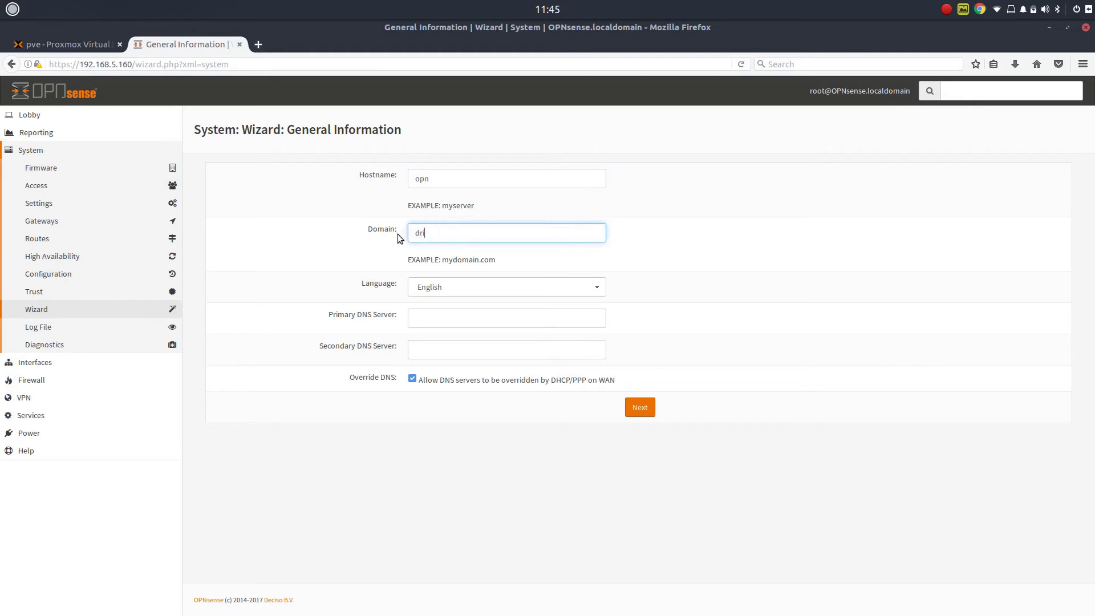
pyautogui.write('vemeca.com')
# - Keep English as the language, set DNS servers 8.8.8.8 and 8.8.4.4, and save
pyautogui.click(600, 291)
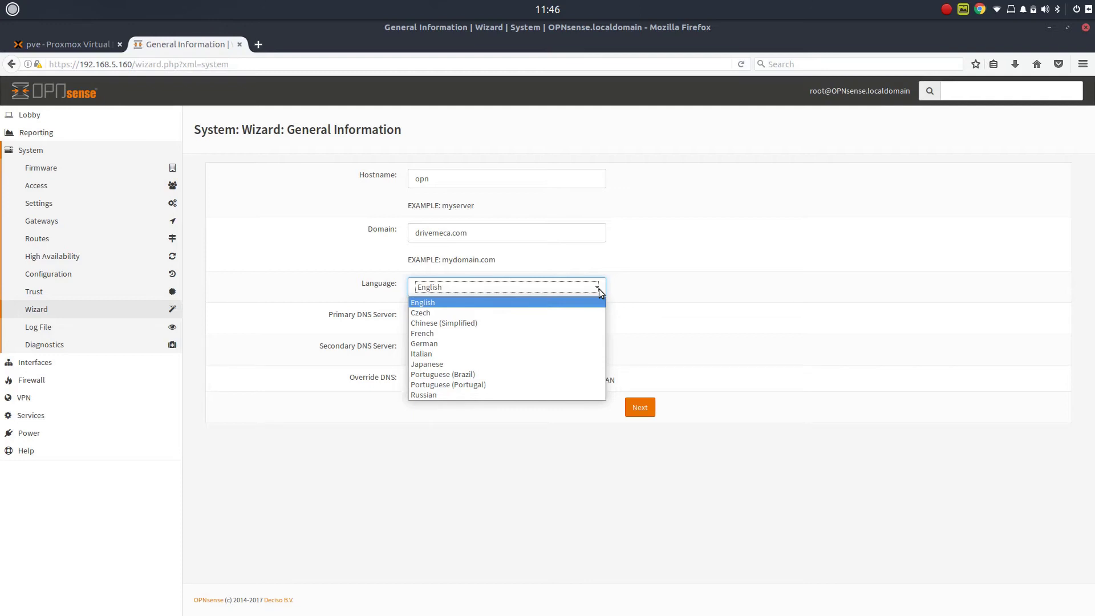
pyautogui.click(530, 506)
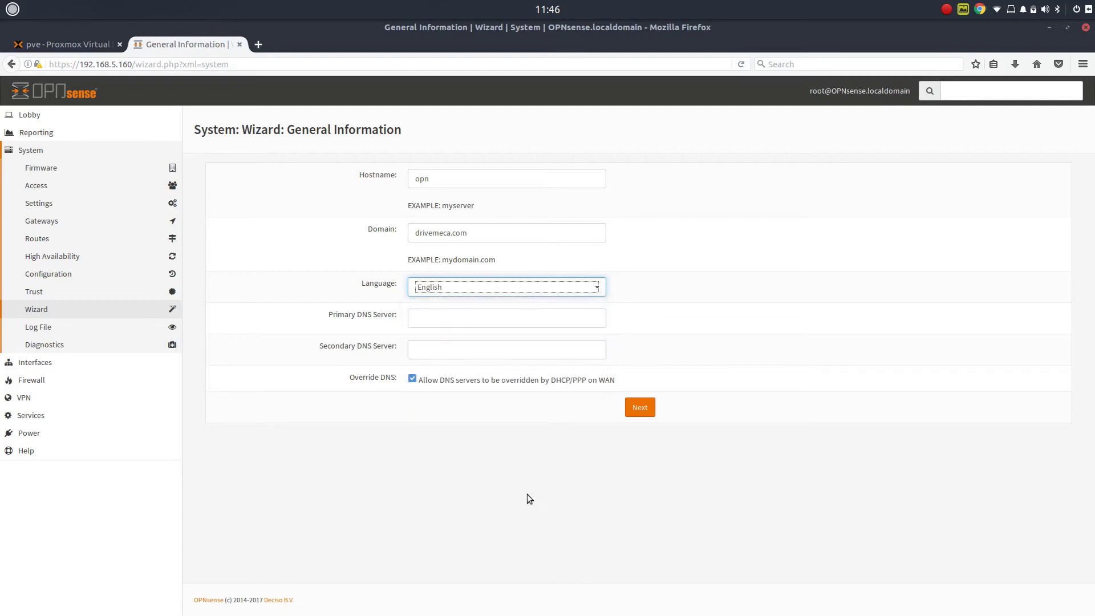
pyautogui.click(433, 321)
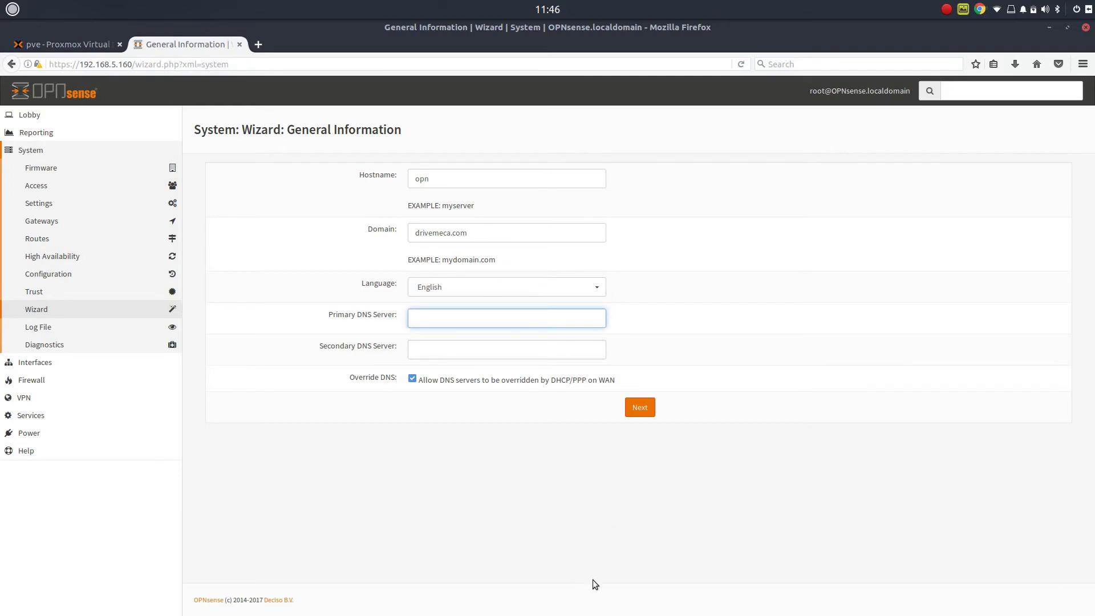
pyautogui.write('8.8.8.8')
pyautogui.click(453, 346)
pyautogui.write('8.8')
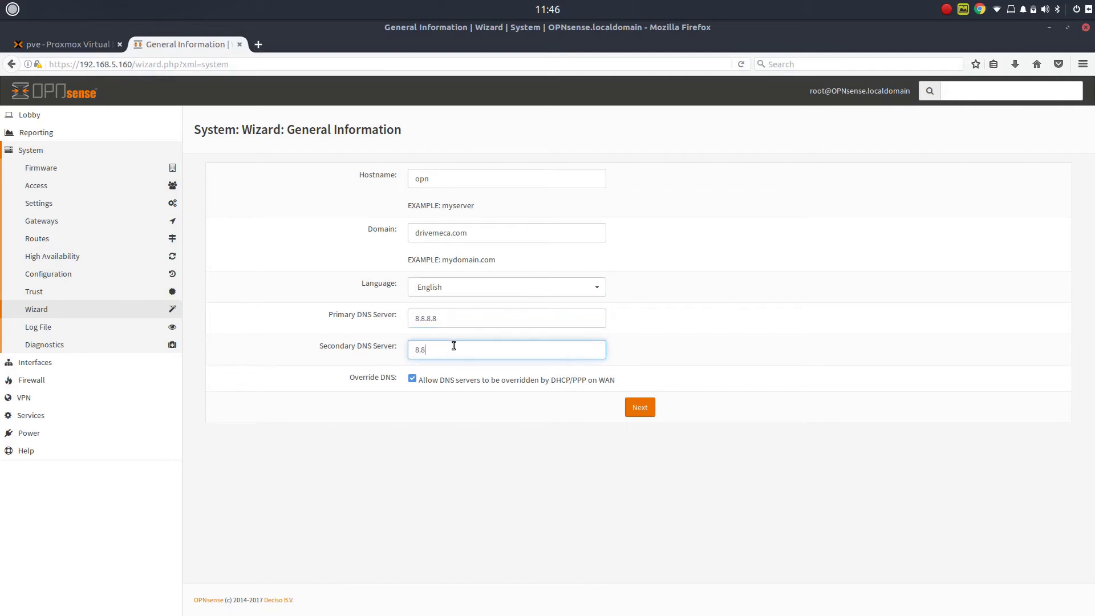
pyautogui.write('.4.4')
pyautogui.click(647, 412)
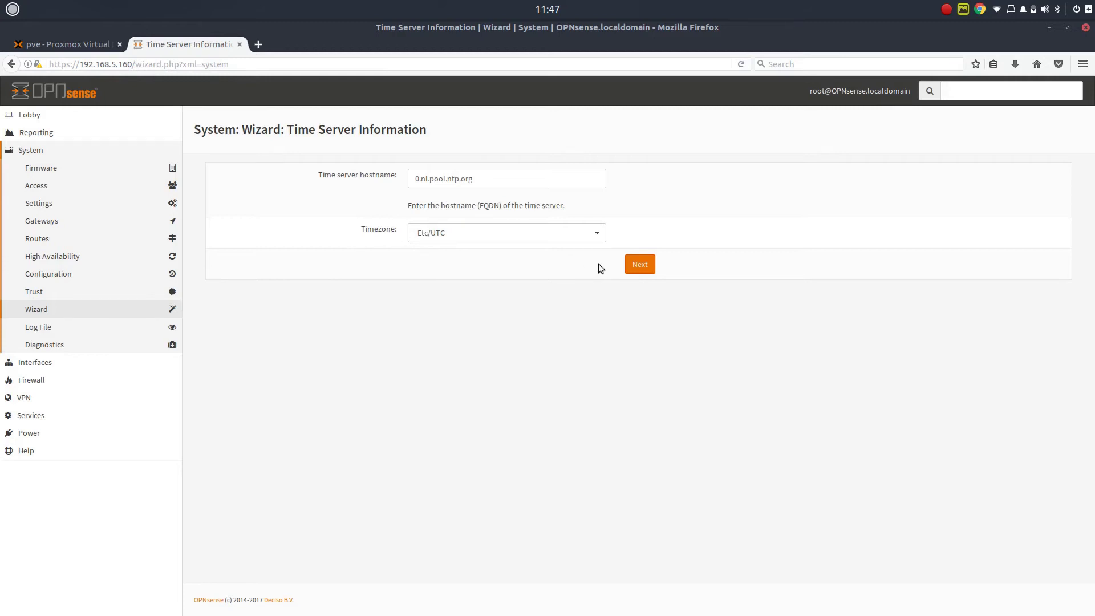
# - Choose America/Bogota as the timezone and continue to the WAN interface step
pyautogui.click(597, 232)
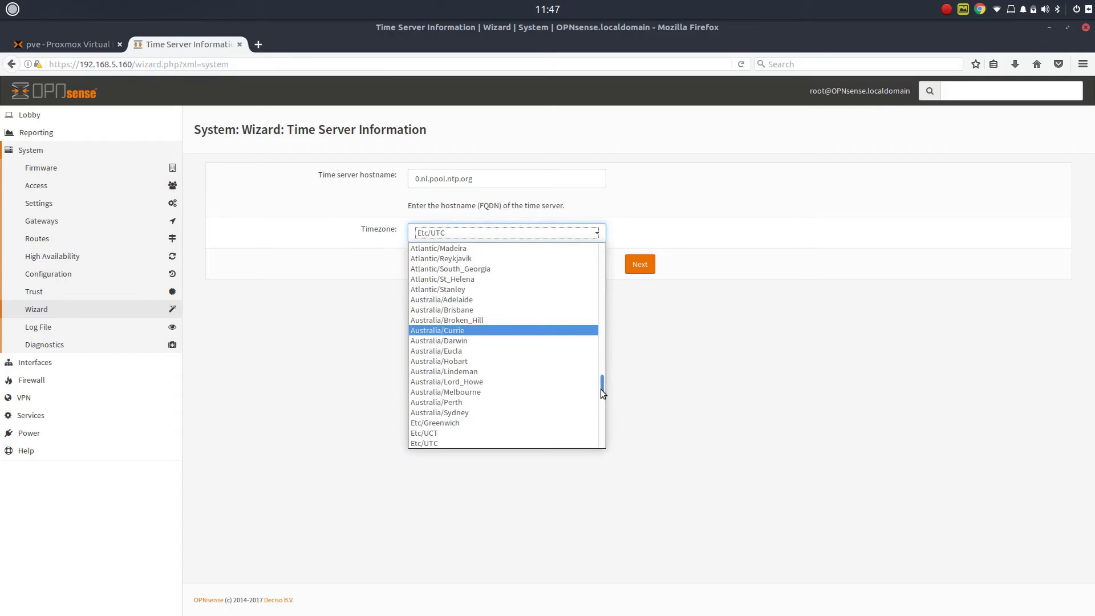
pyautogui.moveTo(602, 392); pyautogui.dragTo(607, 292)
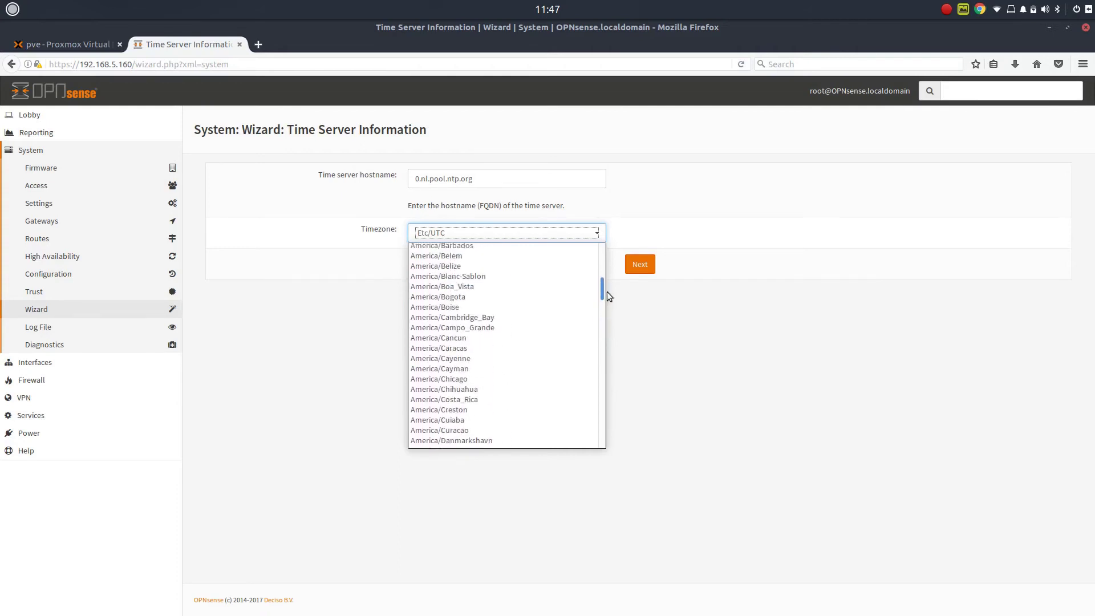
pyautogui.click(474, 297)
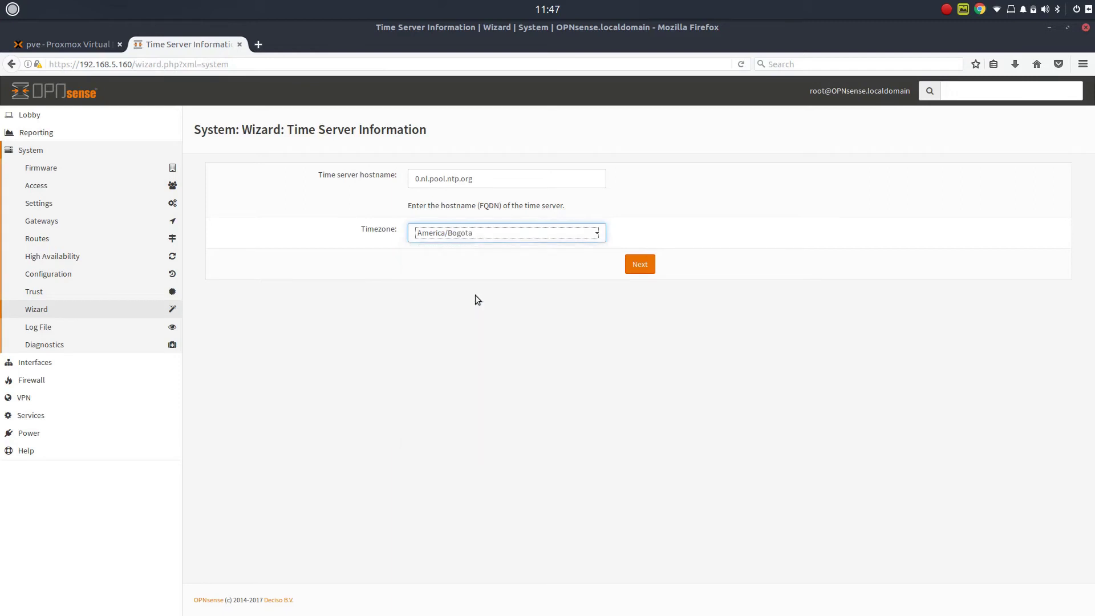
pyautogui.click(640, 266)
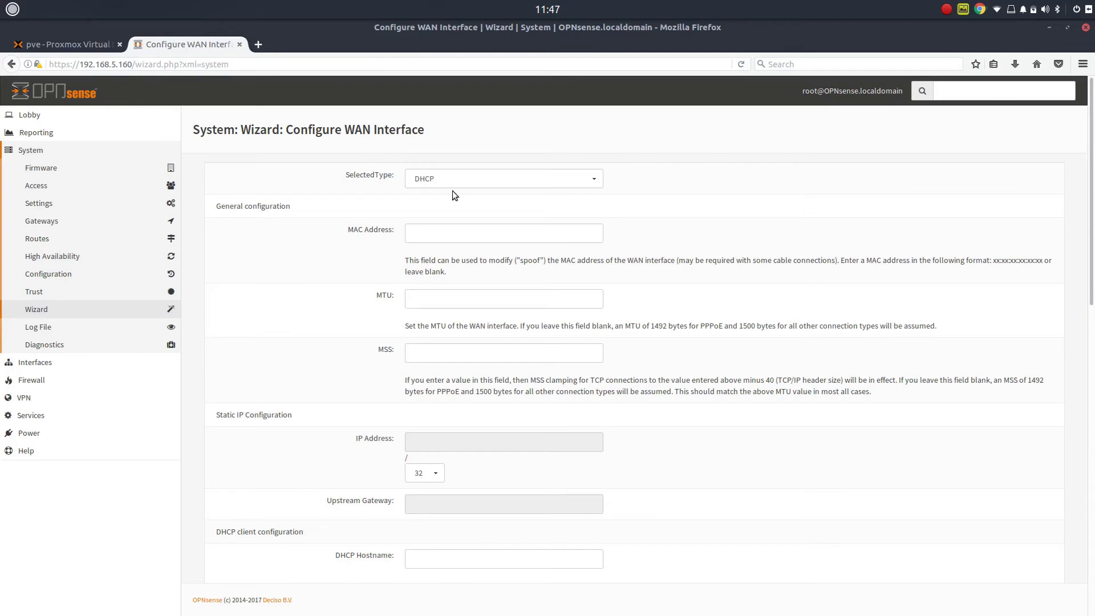
# - Change the WAN connection type from DHCP to Static
pyautogui.click(597, 179)
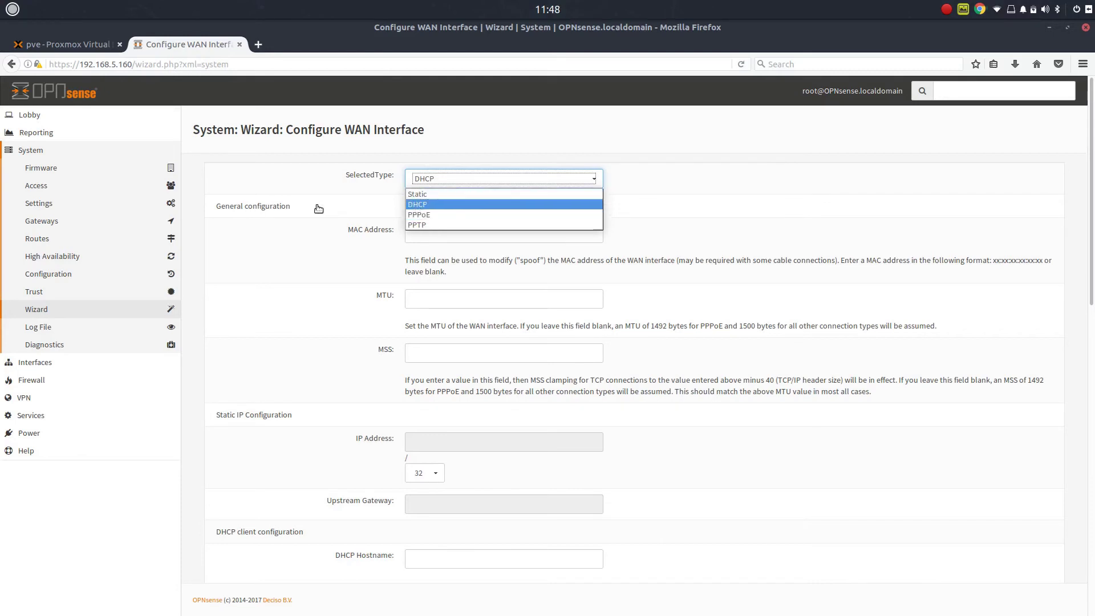
pyautogui.click(459, 196)
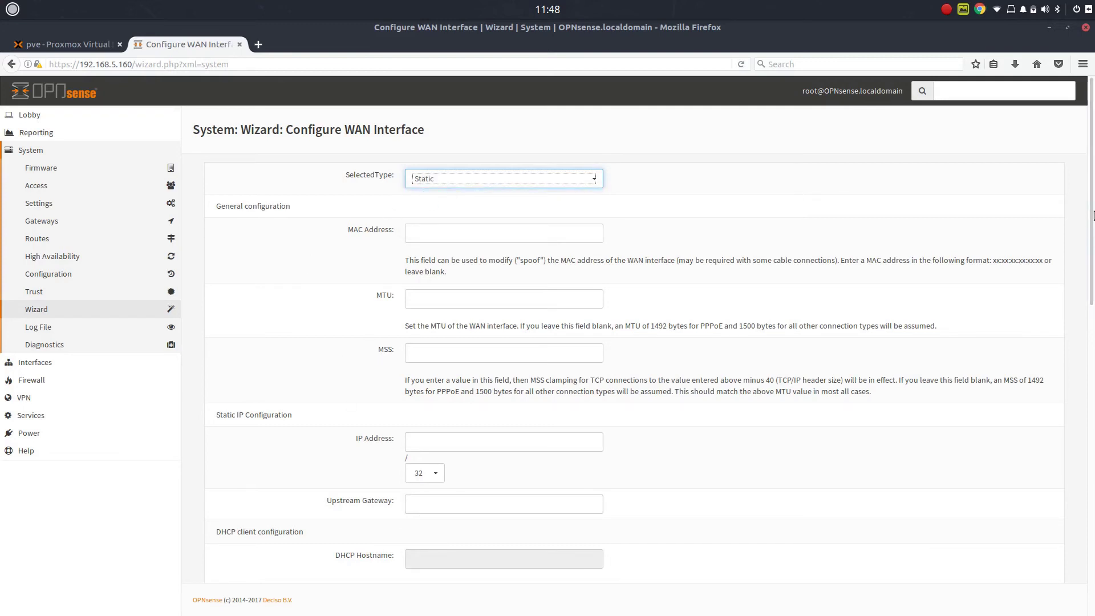
pyautogui.moveTo(1092, 212)
pyautogui.mouseDown()
pyautogui.moveTo(1093, 273)
pyautogui.moveTo(1093, 211)
pyautogui.mouseUp()
# - Briefly view the noVNC console window from the Firefox dock list, then close it
pyautogui.moveTo(10, 254)
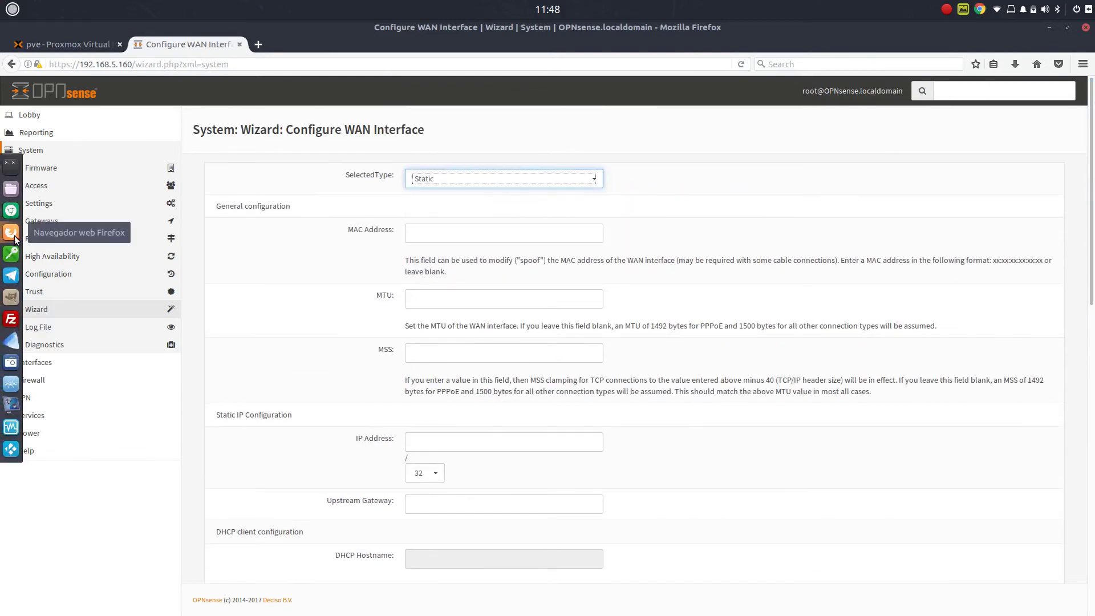
pyautogui.rightClick(14, 235)
pyautogui.click(148, 257)
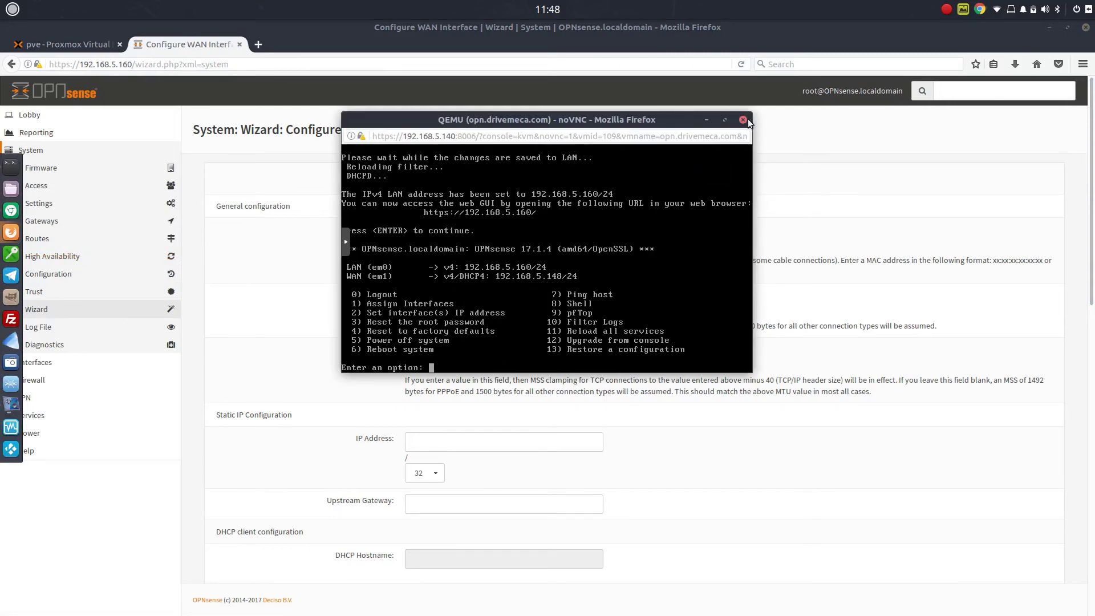
pyautogui.click(707, 119)
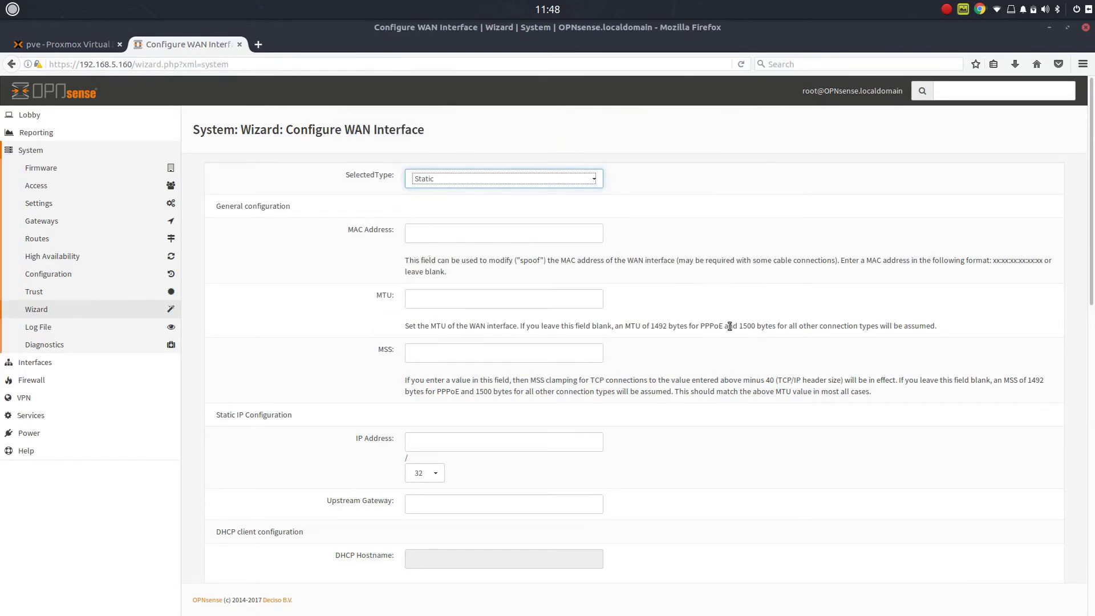
# - Enter WAN IP 192.168.5.148 and upstream gateway 192.168.5.1, then submit the WAN settings
pyautogui.click(570, 442)
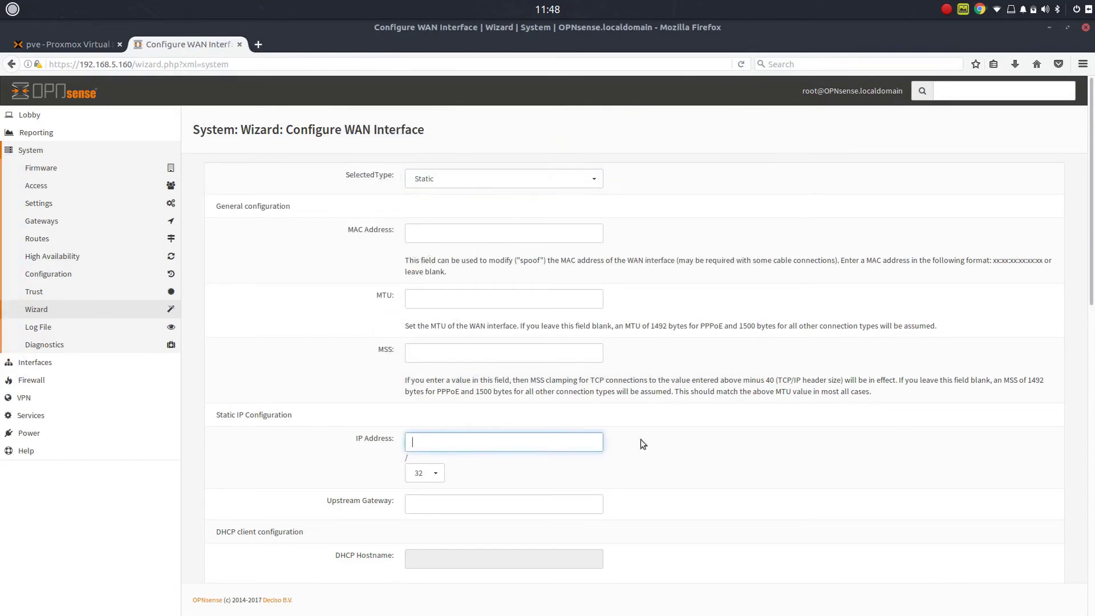
pyautogui.write('192.168.5.148')
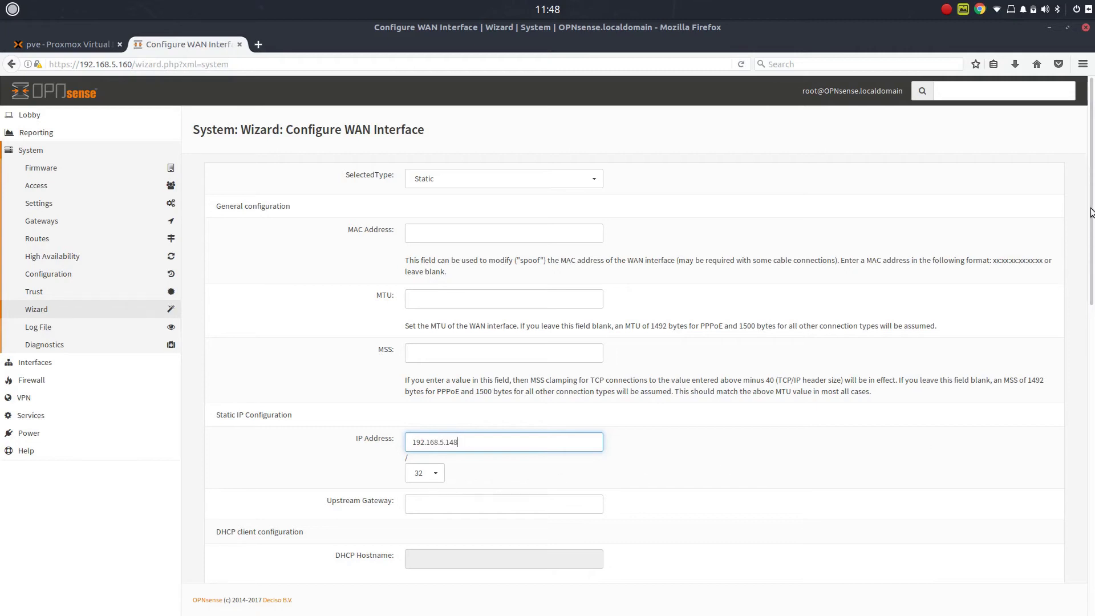
pyautogui.moveTo(1091, 212); pyautogui.dragTo(1090, 342)
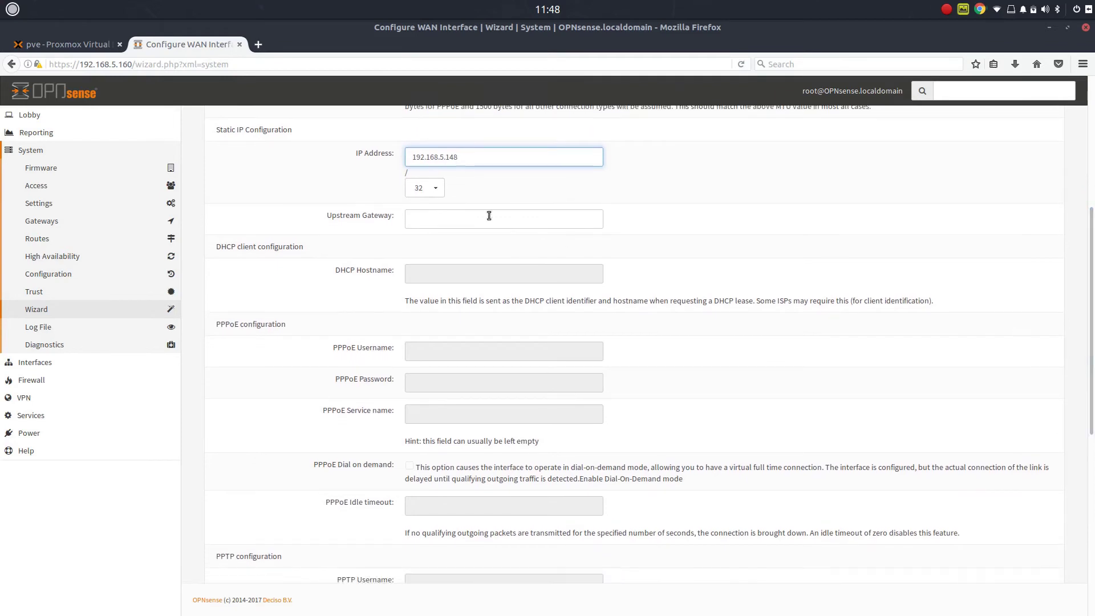
pyautogui.click(421, 221)
pyautogui.write('192')
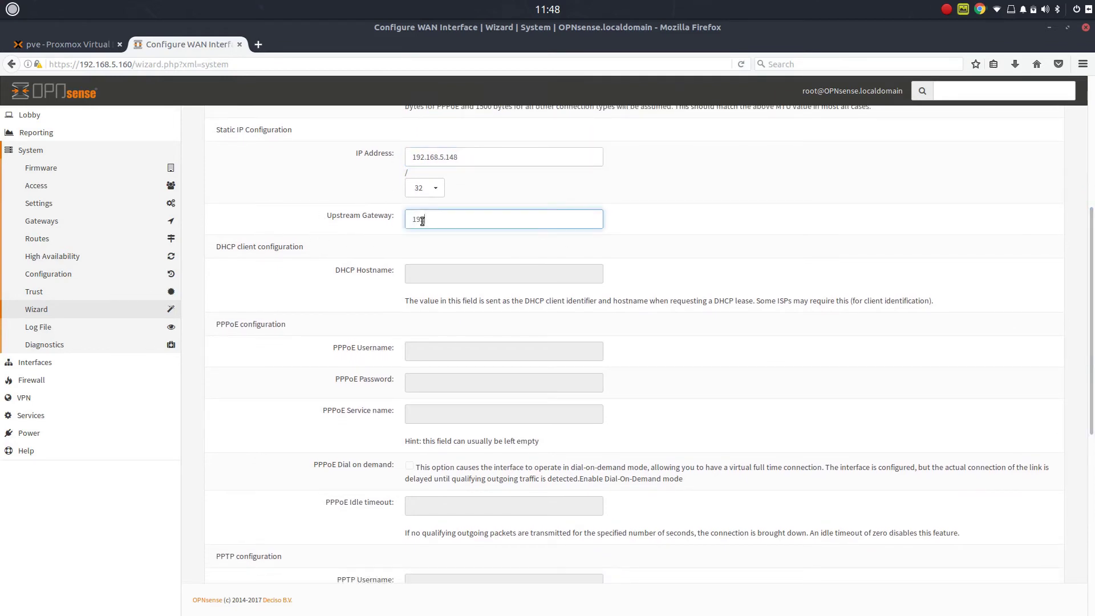
pyautogui.write('.168.5.1')
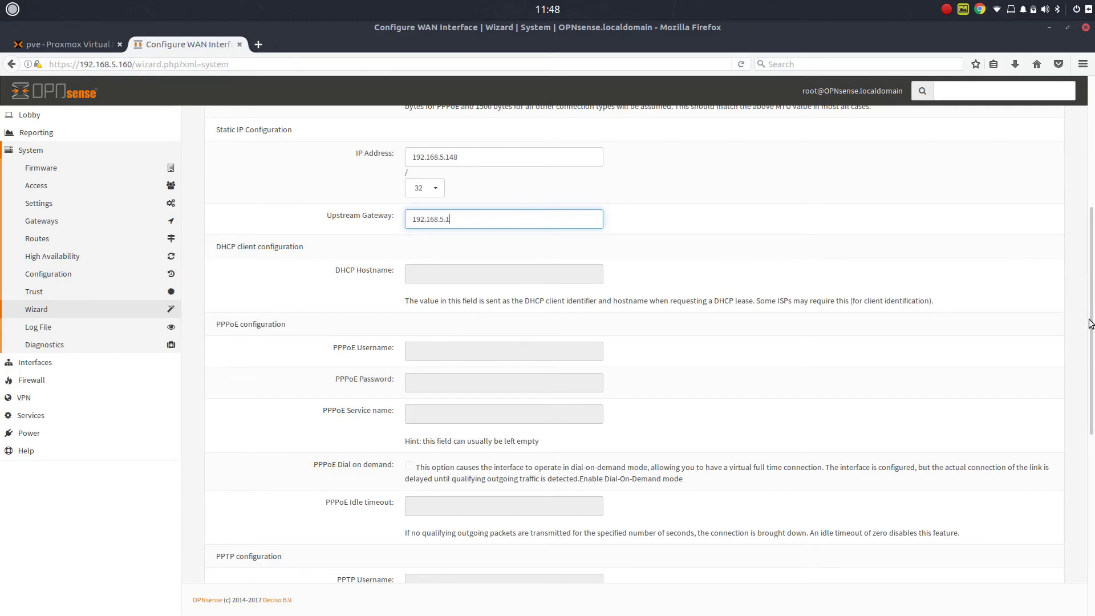
pyautogui.moveTo(1092, 319); pyautogui.dragTo(1093, 280)
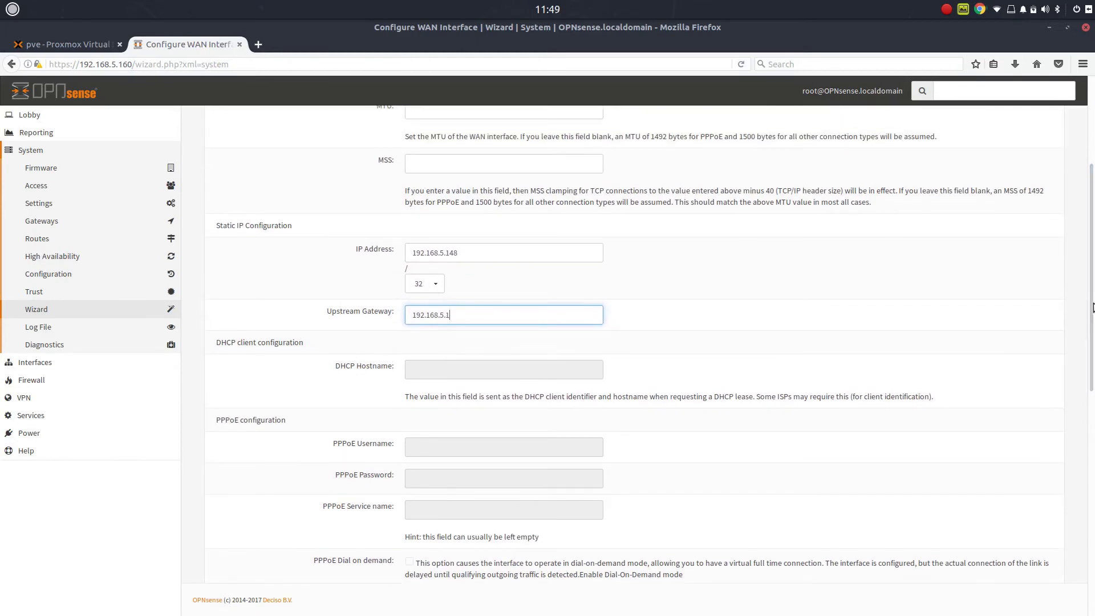
pyautogui.moveTo(1092, 313); pyautogui.dragTo(1092, 327)
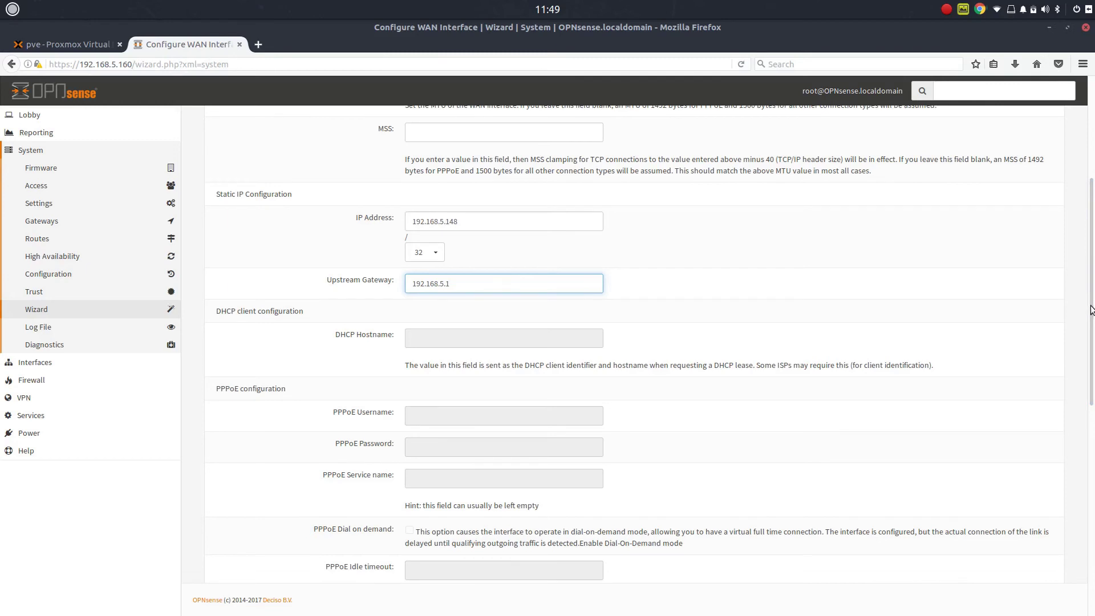
pyautogui.moveTo(1091, 309); pyautogui.dragTo(1092, 521)
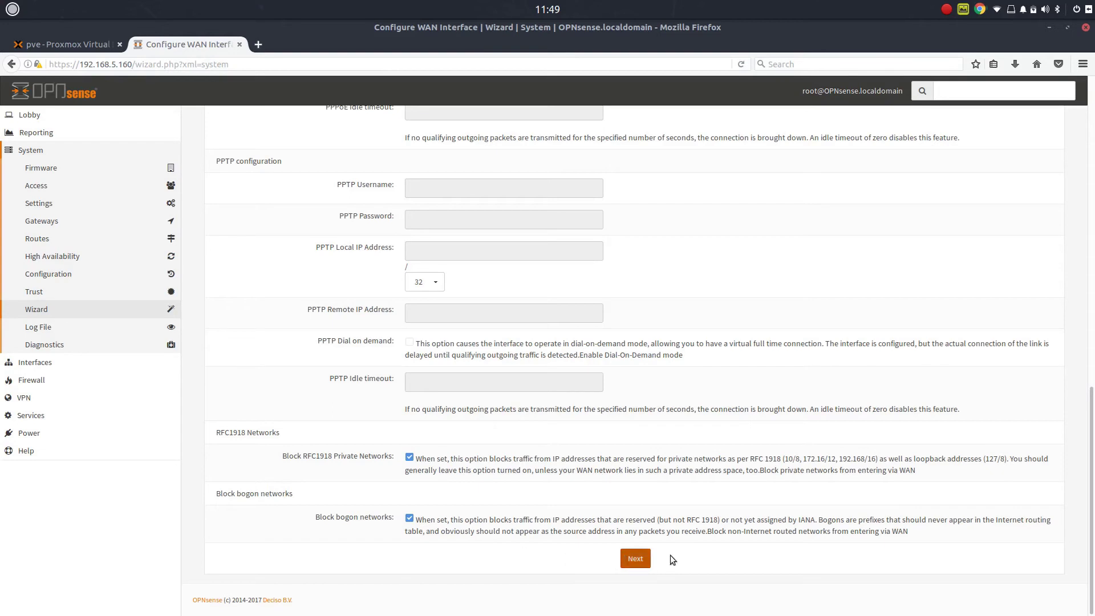
pyautogui.click(636, 562)
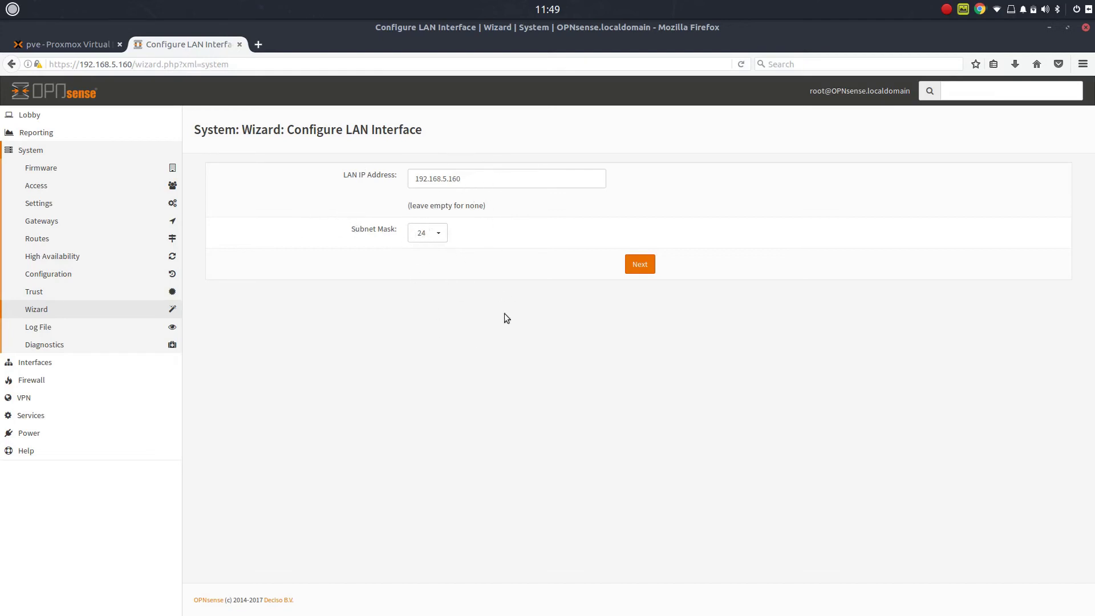
# - Accept the LAN defaults of 192.168.5.160 with subnet mask 24 and proceed
pyautogui.click(639, 264)
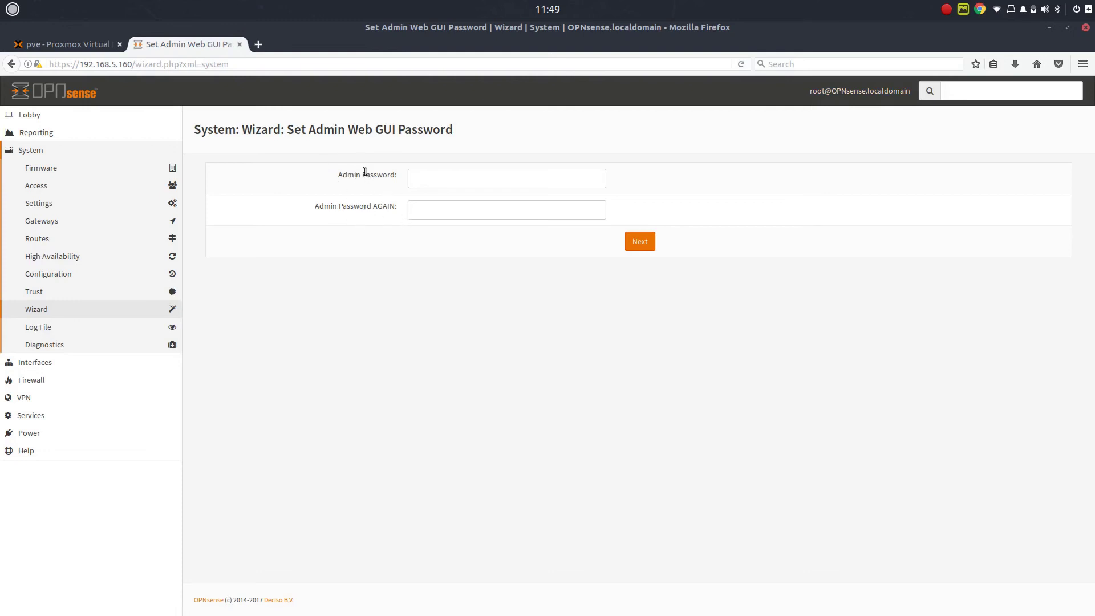
# - Enter the new admin GUI password, submit it, and trigger the configuration reload
pyautogui.click(443, 177)
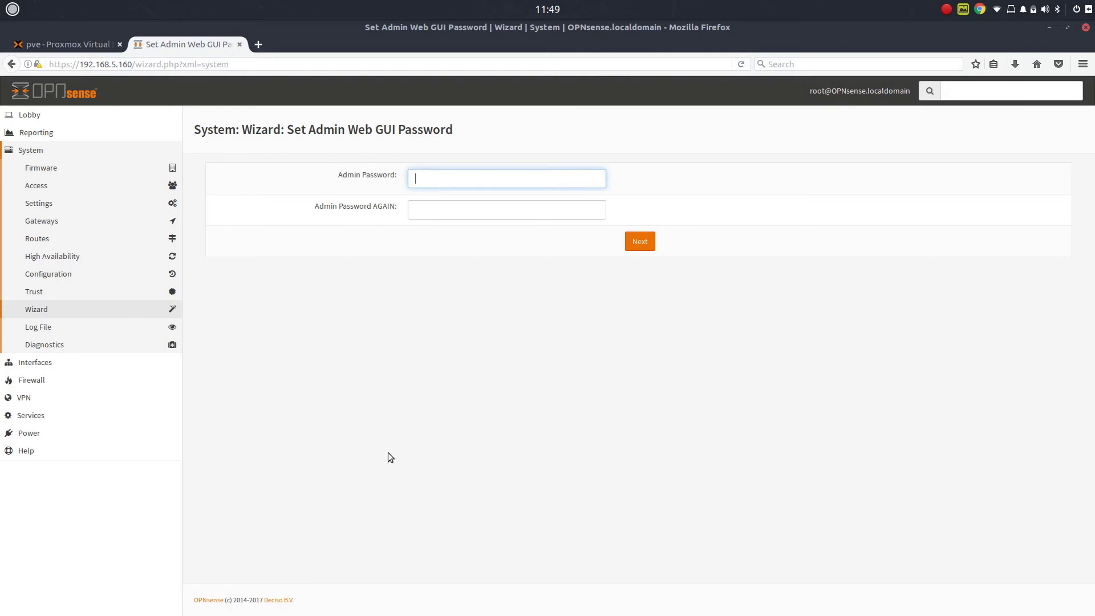
pyautogui.write('••••••••••')
pyautogui.press('Tab')
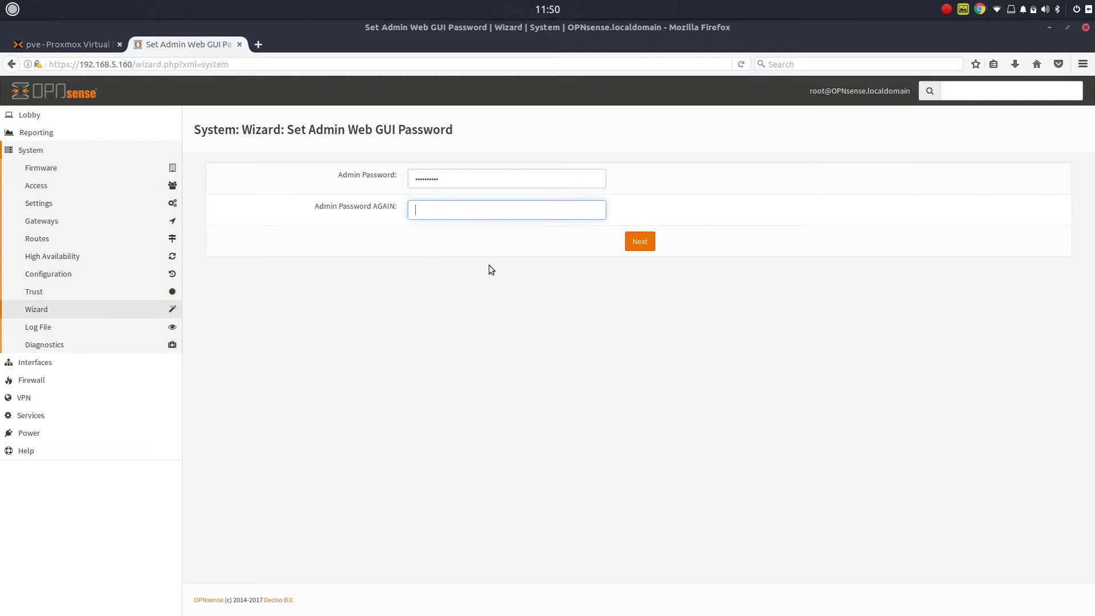
pyautogui.write('••••••••••')
pyautogui.click(634, 242)
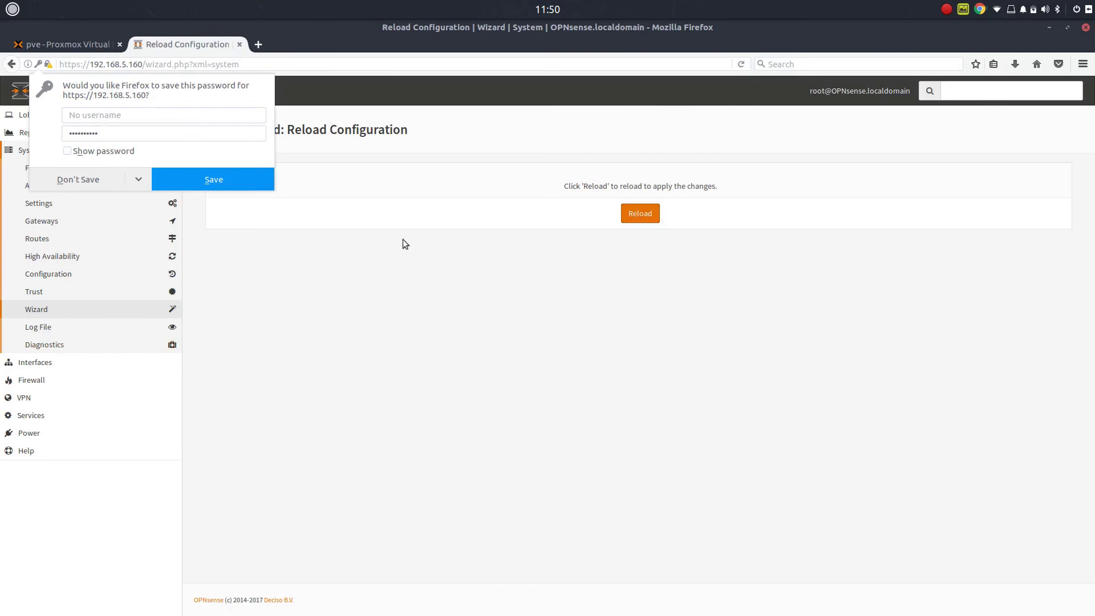
pyautogui.click(633, 213)
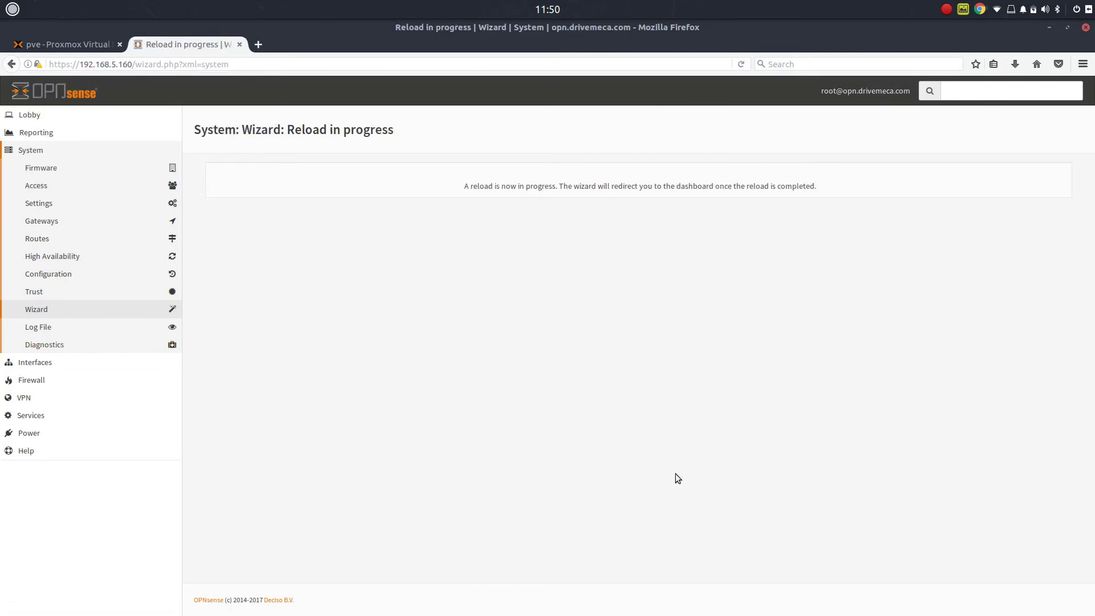
# - After the reload completes, open the dashboard showing LAN 192.168.5.160 and WAN 192.168.5.148 up
pyautogui.moveTo(9, 342)
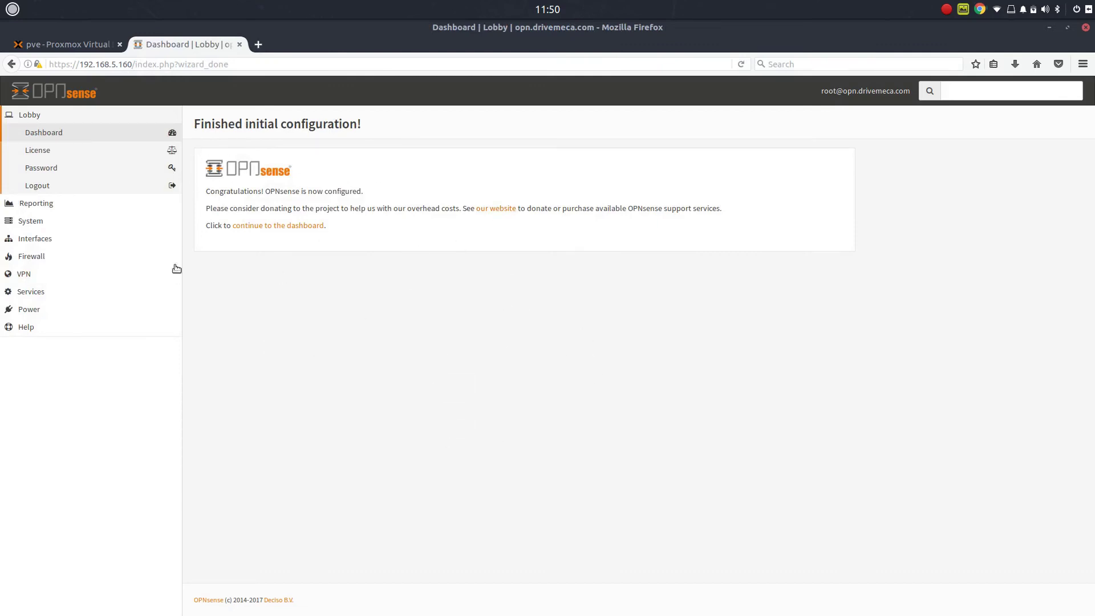
pyautogui.click(280, 225)
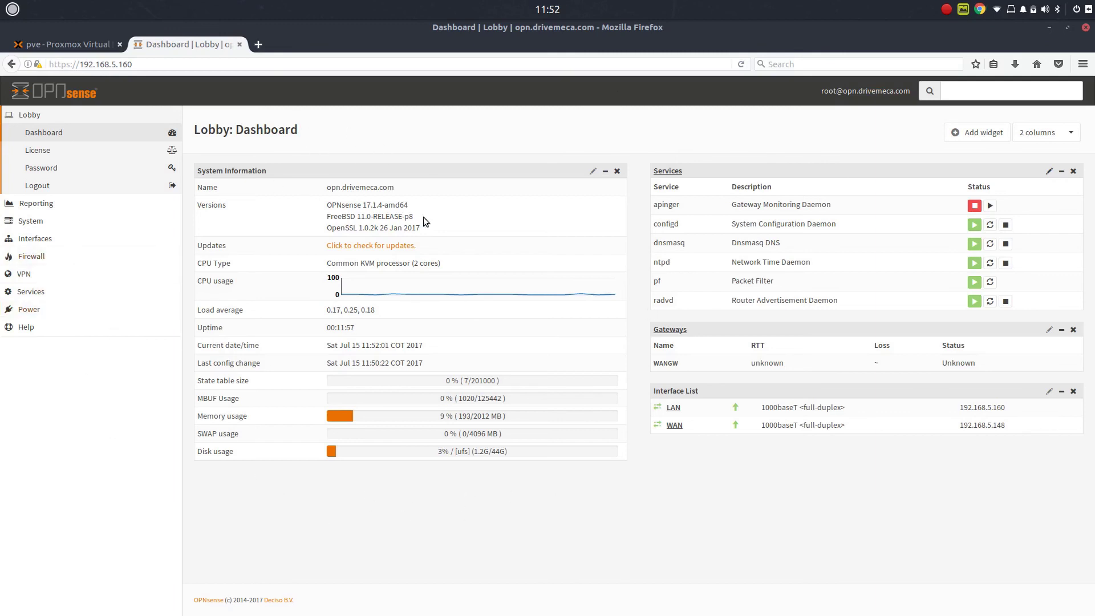
# - Check for firmware updates and upgrade pkg from 1.9.4_1 to 1.10.1
pyautogui.click(378, 245)
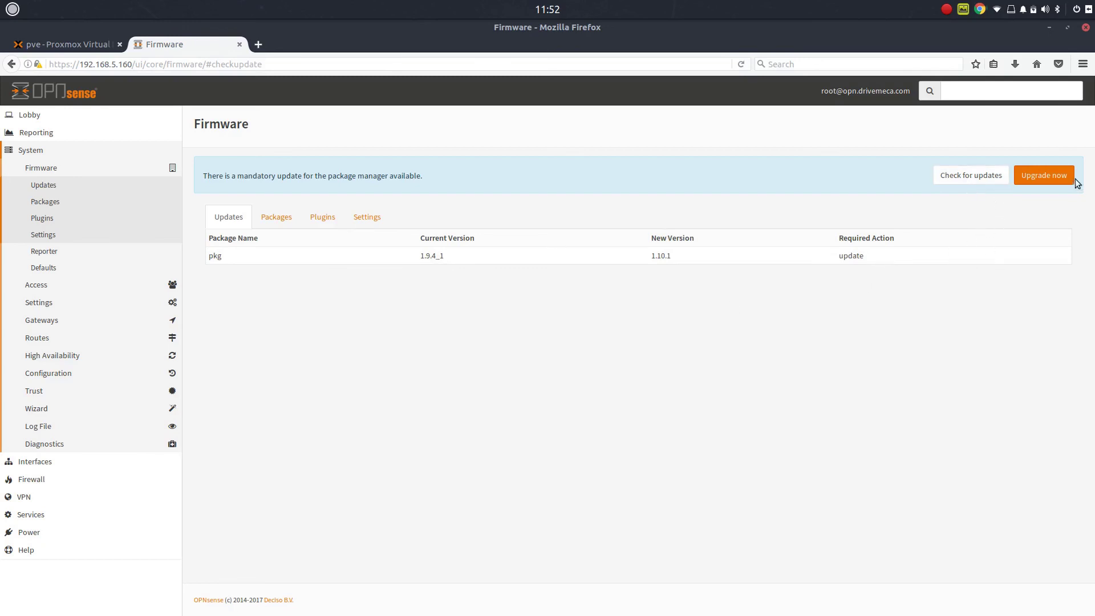
pyautogui.click(1044, 178)
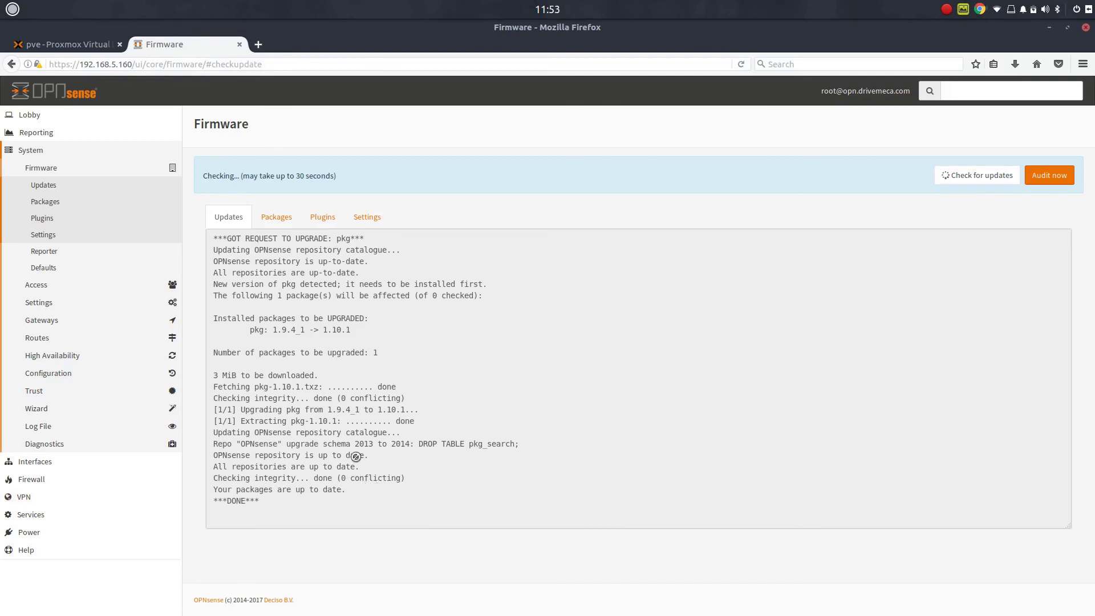
pyautogui.click(283, 221)
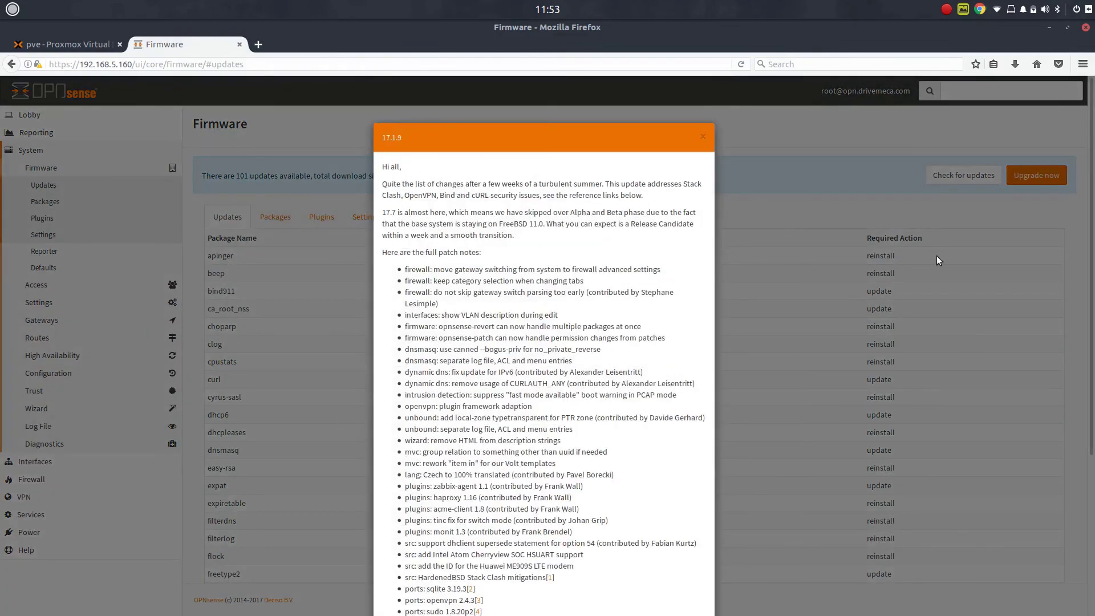
# - Read through the 17.1.9 release notes down to the curl 7.54.1 update, then close them
pyautogui.scroll(-1, 598, 347)
pyautogui.scroll(-1, 604, 378)
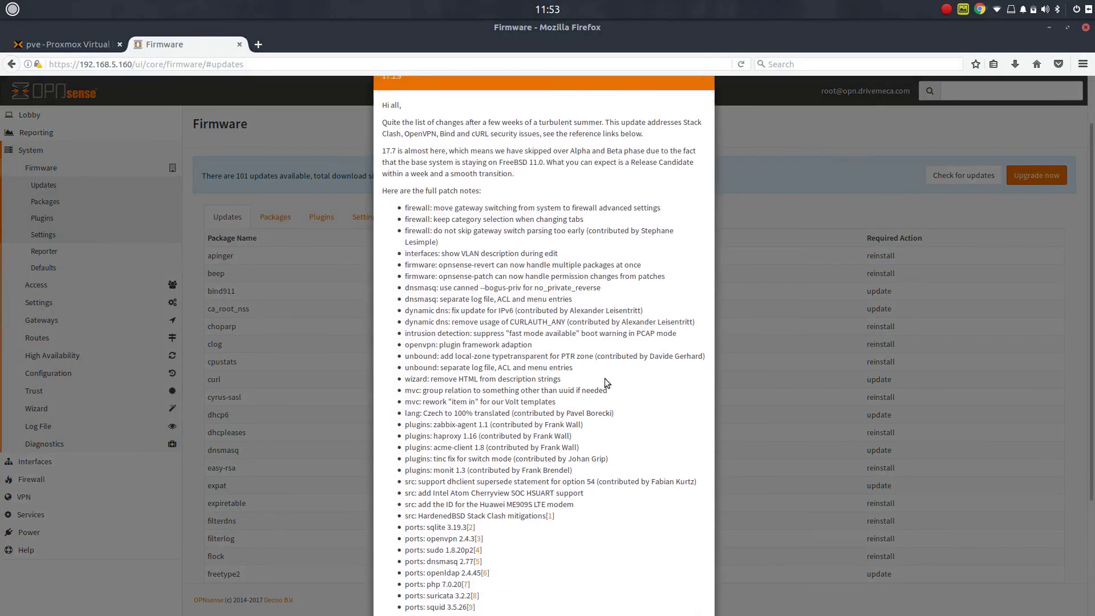
pyautogui.scroll(-3, 621, 270)
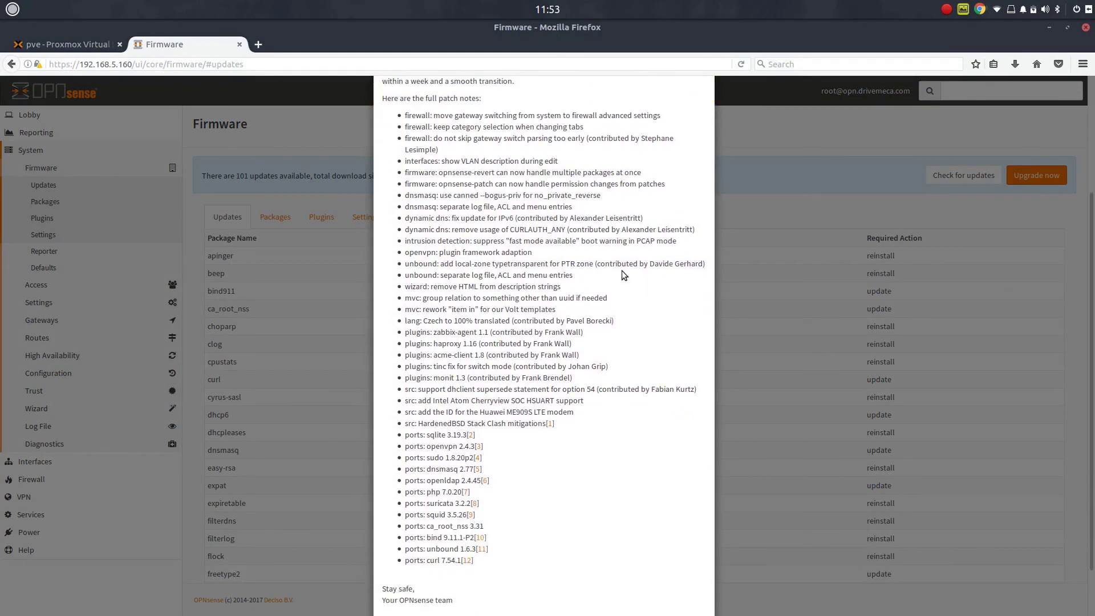
pyautogui.scroll(-2, 621, 270)
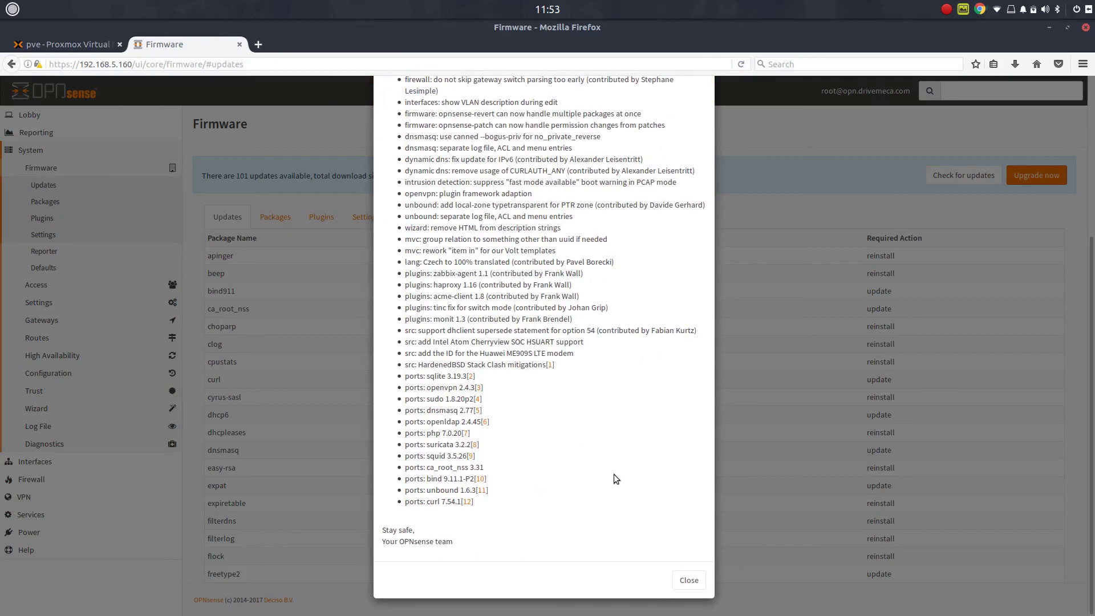
pyautogui.scroll(5, 611, 440)
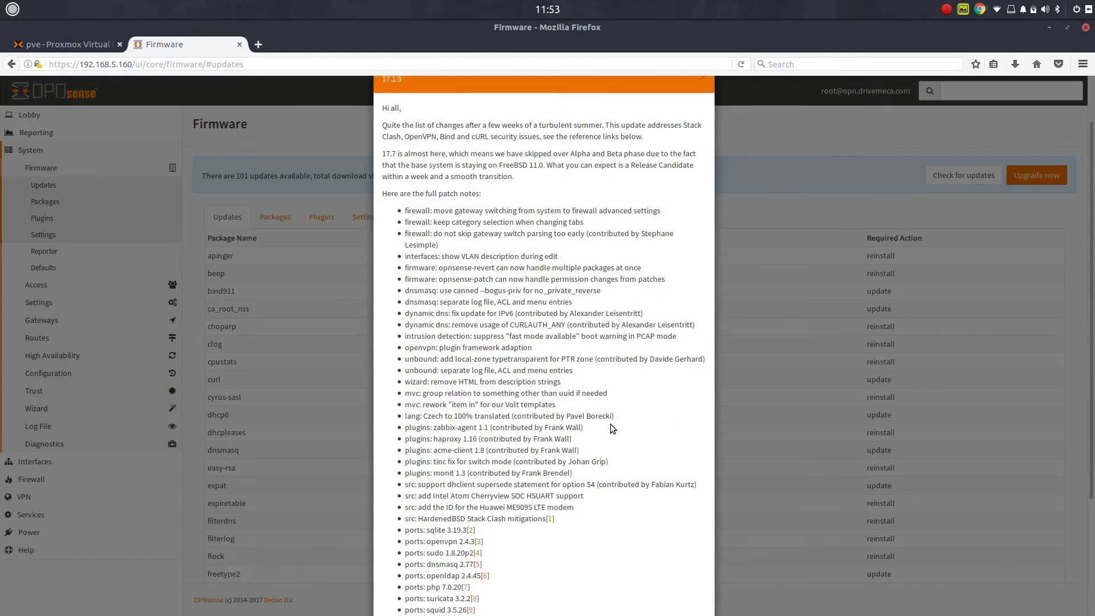
pyautogui.scroll(-1, 611, 426)
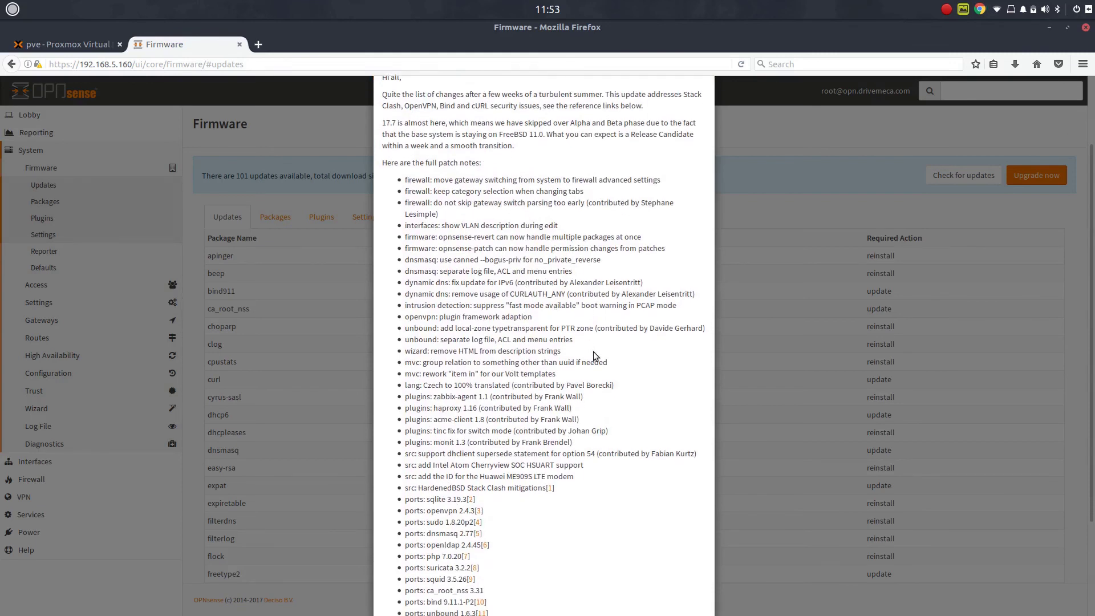
pyautogui.scroll(-4, 593, 357)
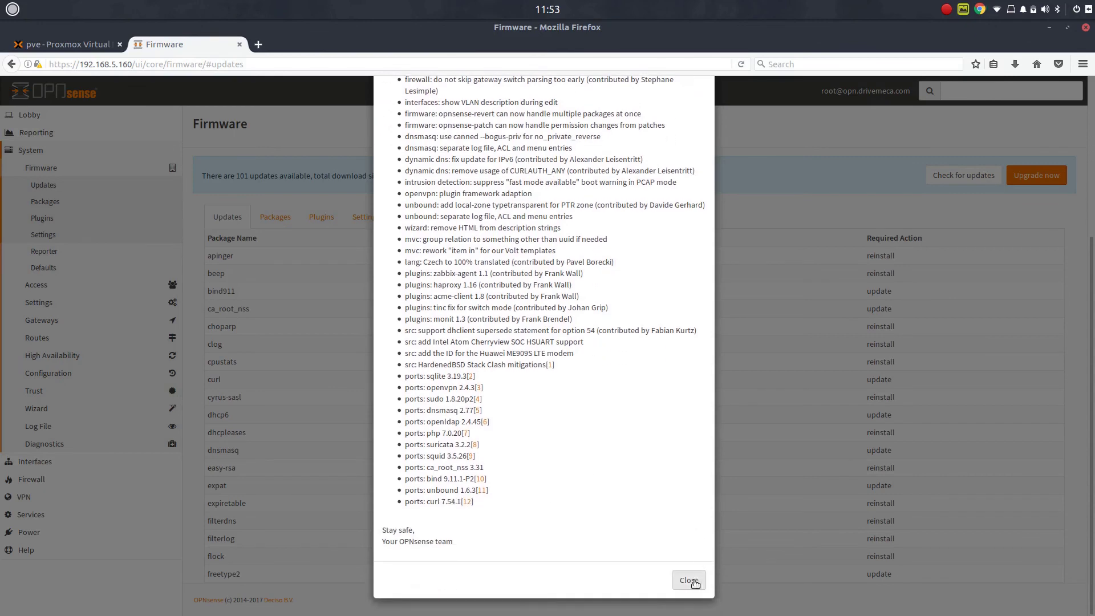
pyautogui.click(689, 580)
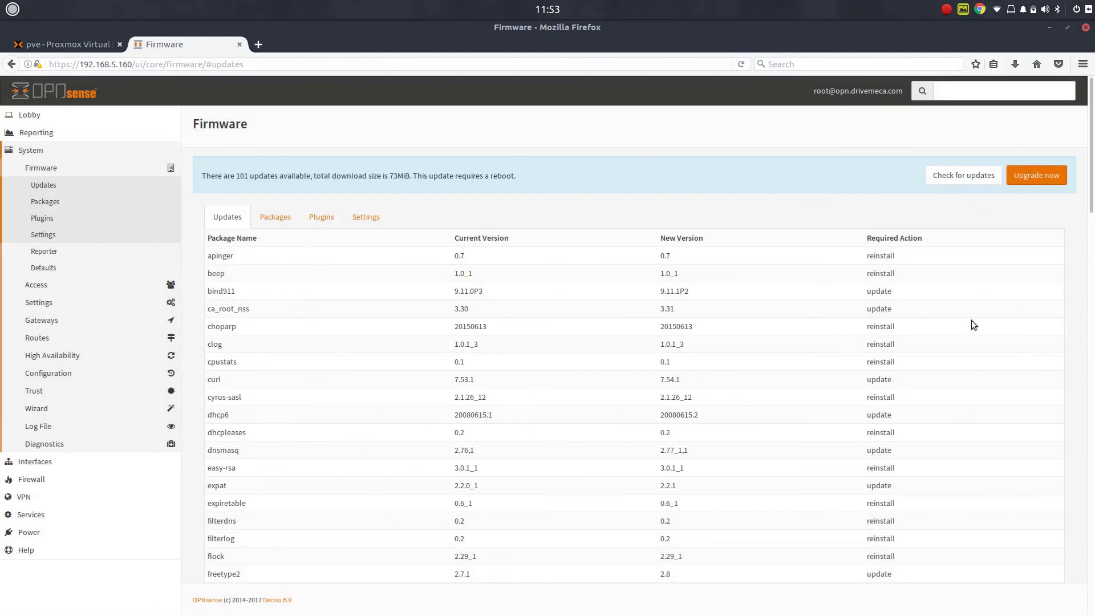
# - Review the 101 listed updates and start the upgrade, bringing up the reboot warning
pyautogui.scroll(-5, 999, 360)
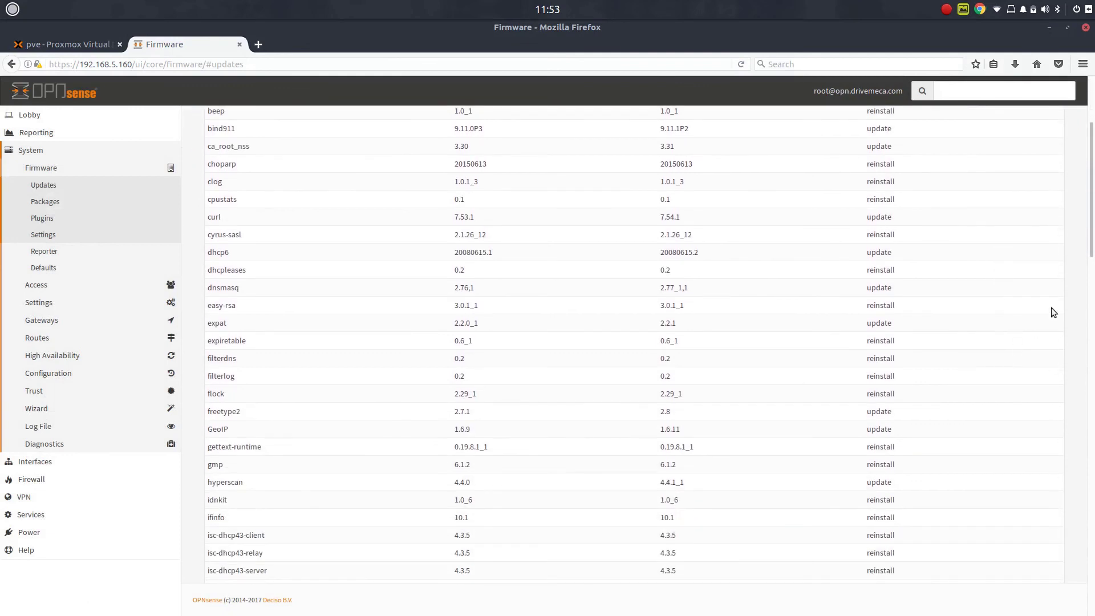
pyautogui.scroll(4, 1019, 299)
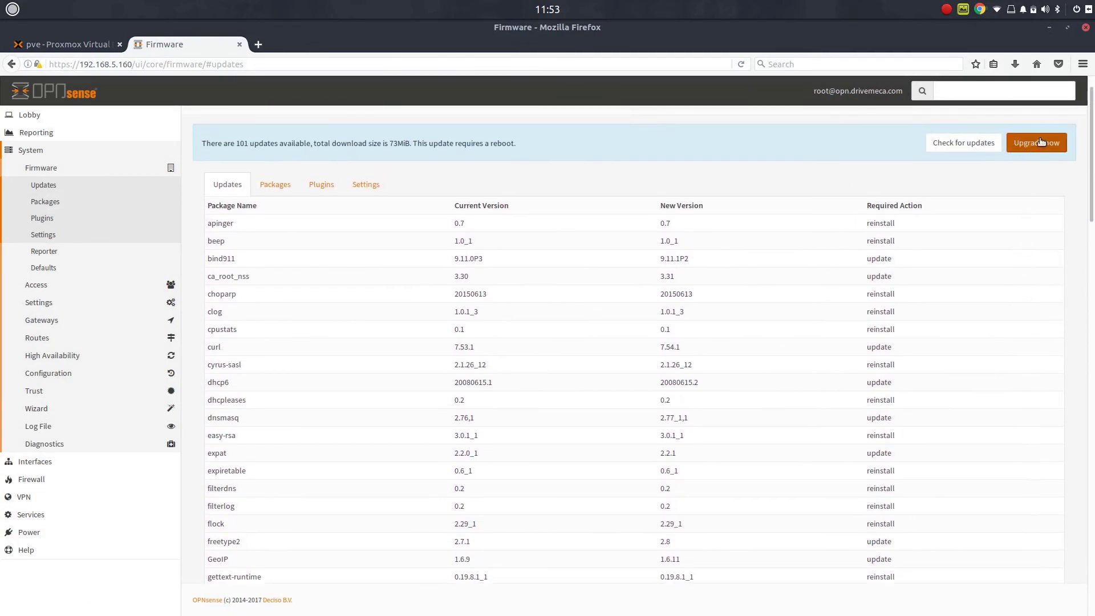
pyautogui.click(1036, 144)
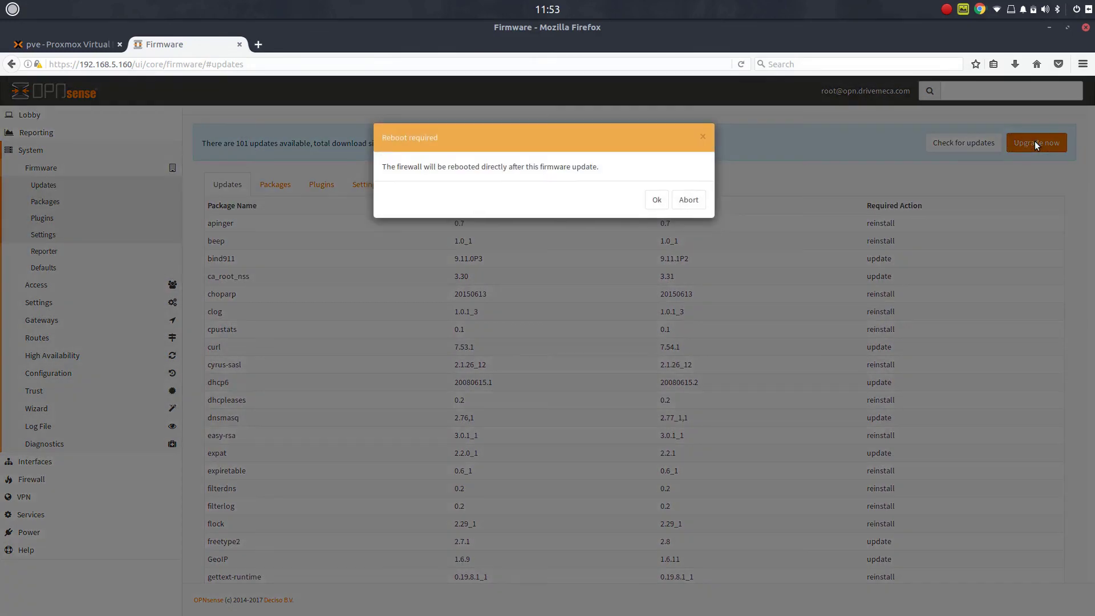